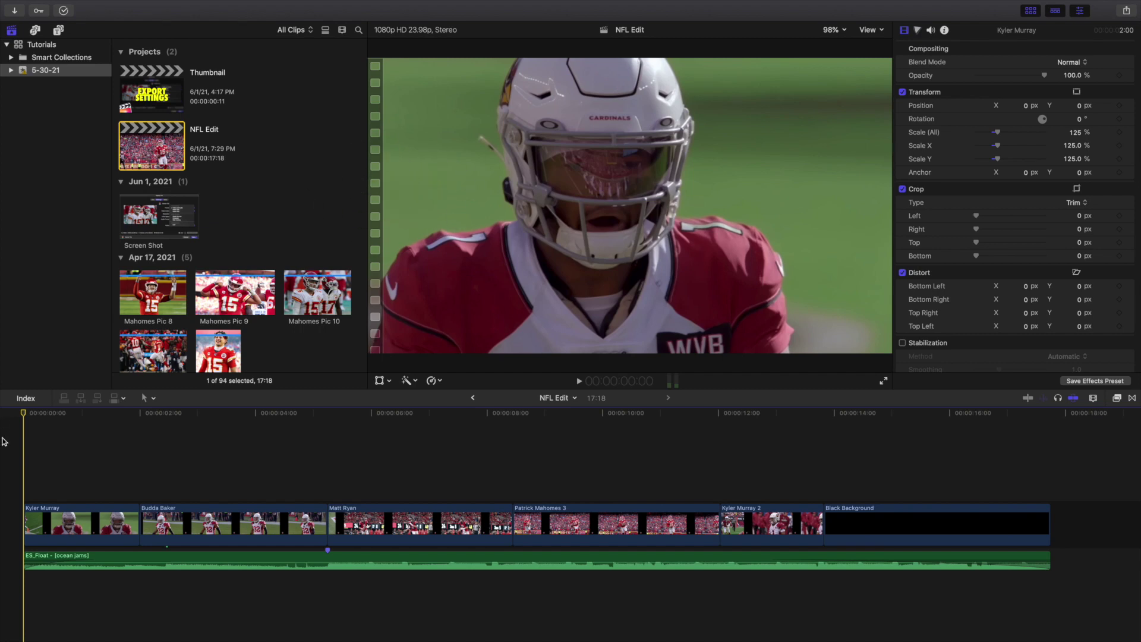
Step: Play back the NFL Edit project and return to its start
key("space")
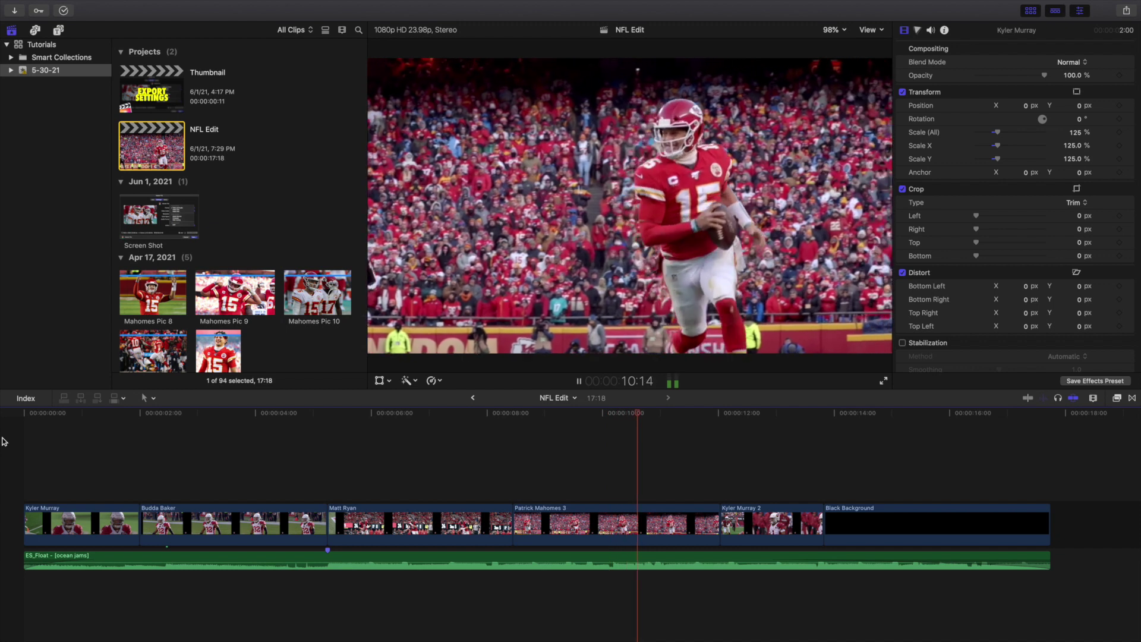
key("Home")
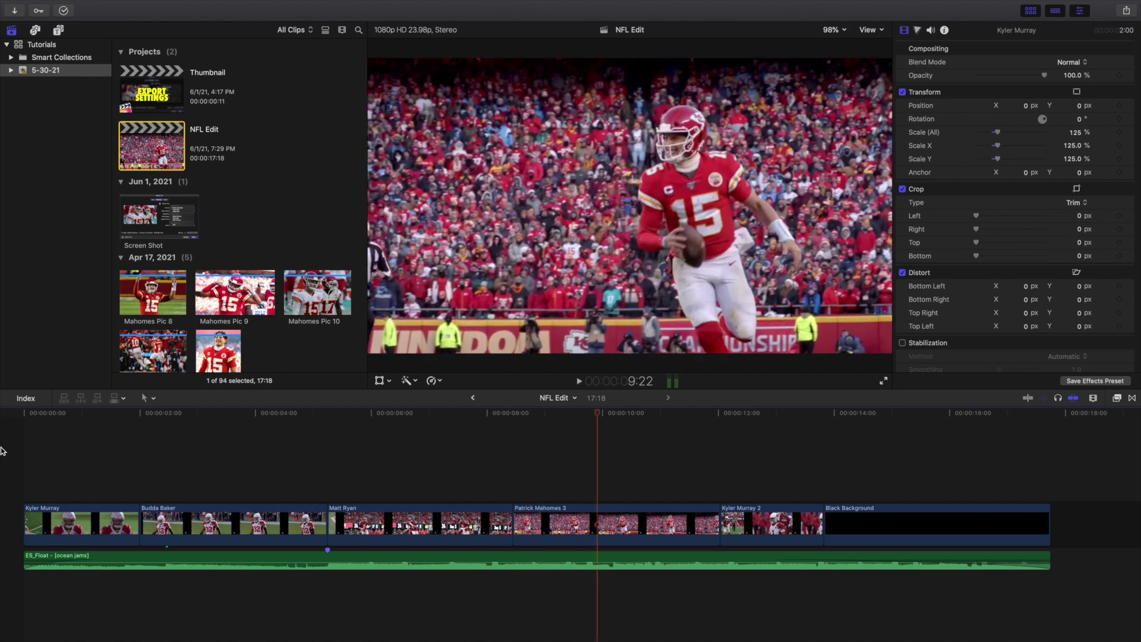
key("space")
key("Home")
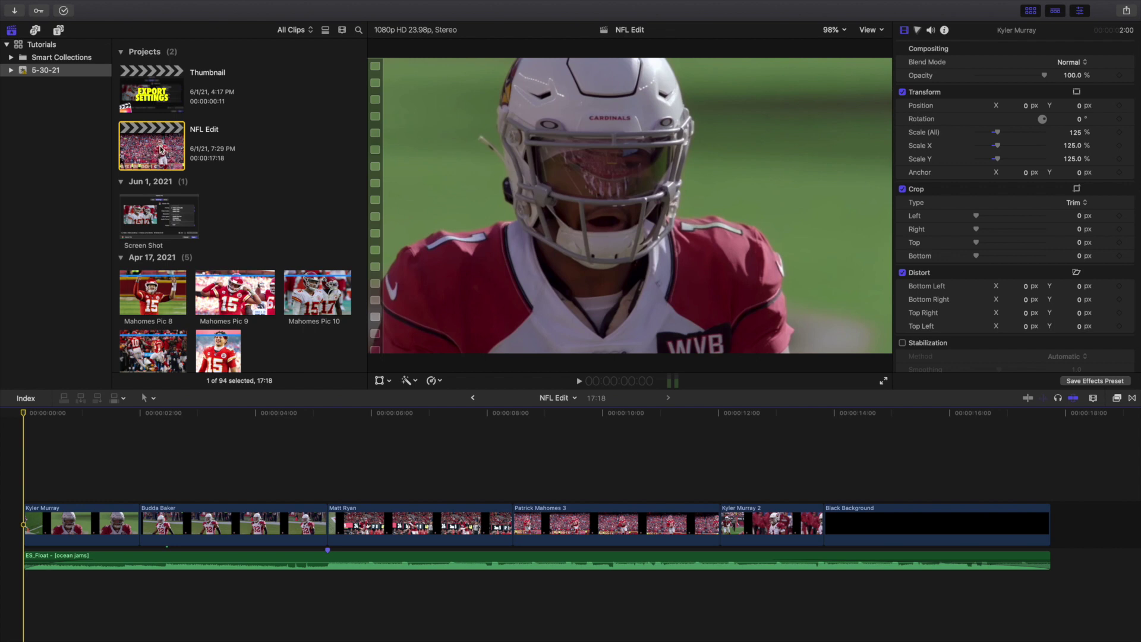
Step: Duplicate NFL Edit as a new project named IG in Square 1080x1080 format
right_click(160, 148)
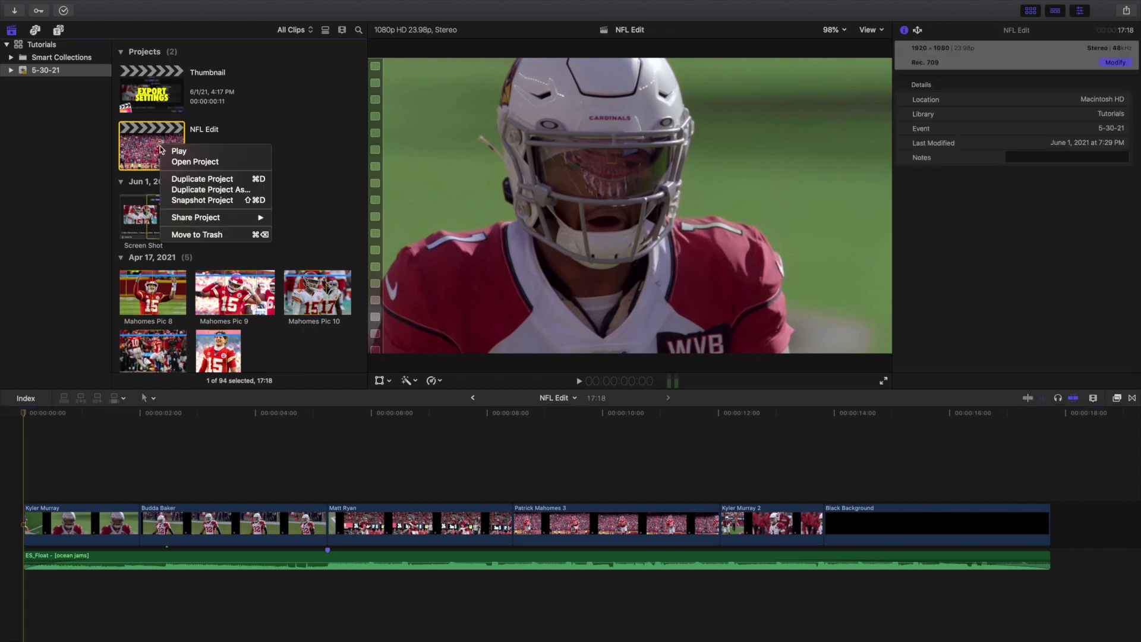
left_click(192, 190)
key("BackSpace")
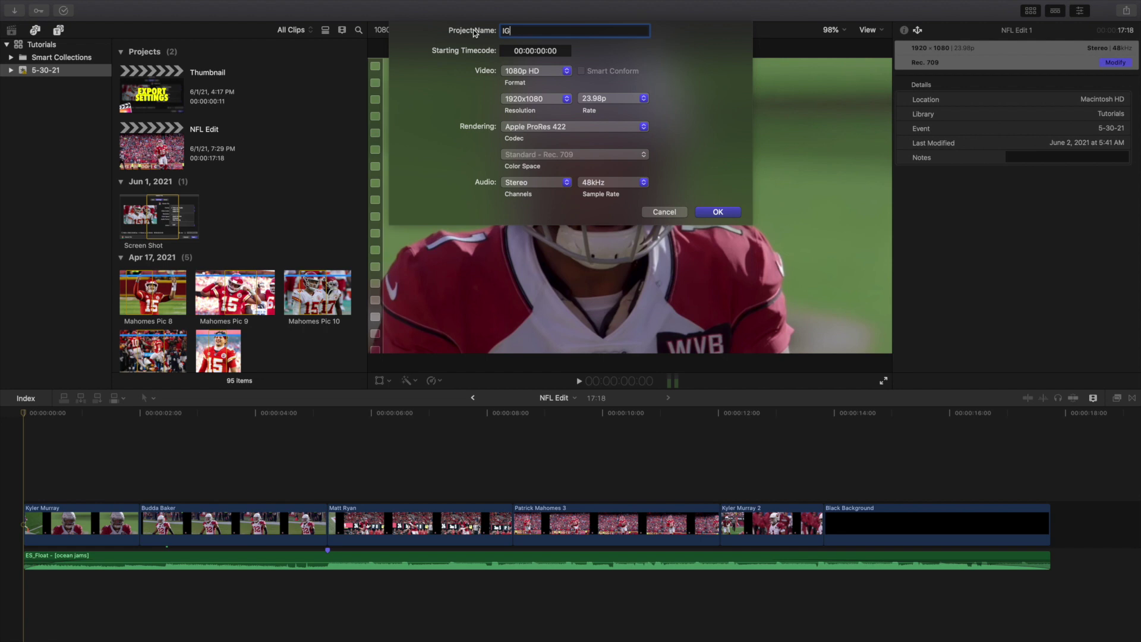
left_click(512, 72)
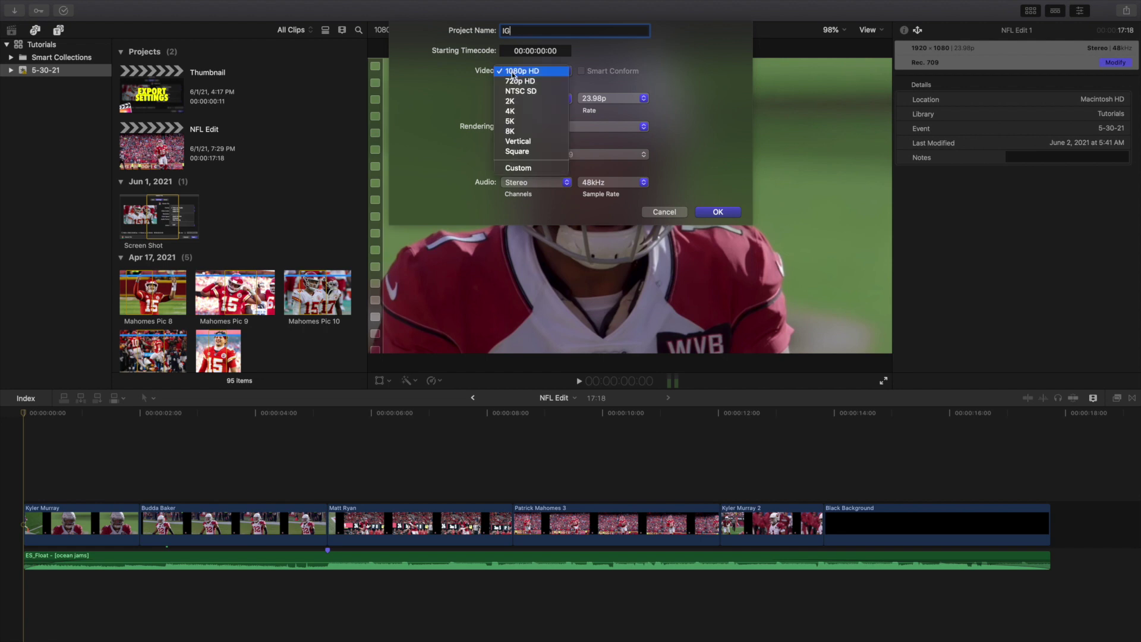
left_click(508, 153)
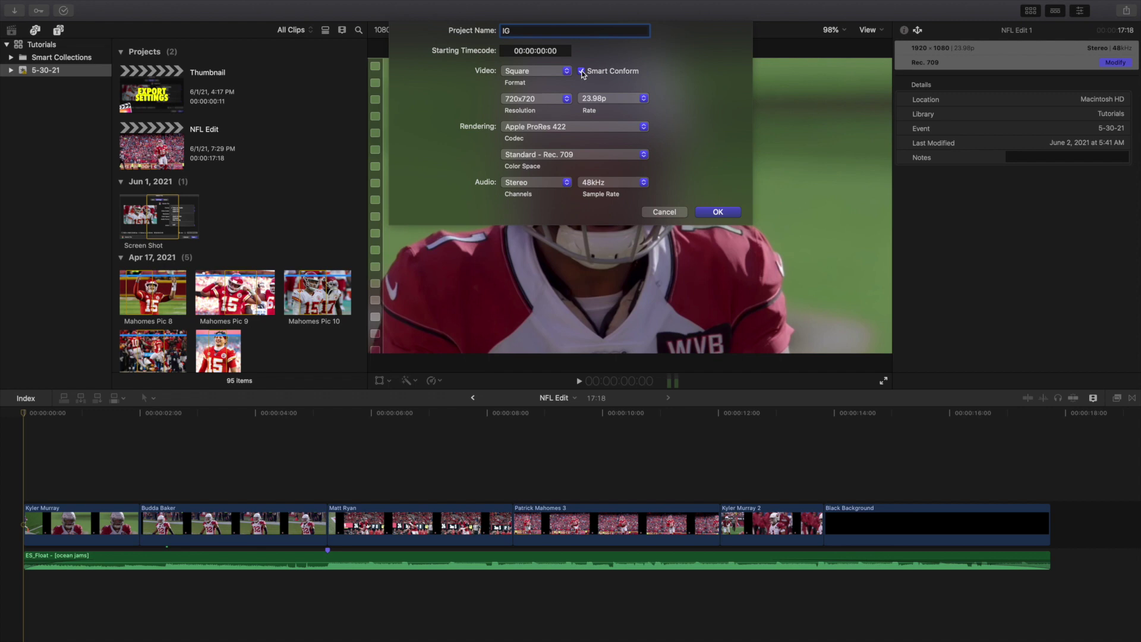
left_click(550, 99)
left_click(548, 110)
left_click(716, 212)
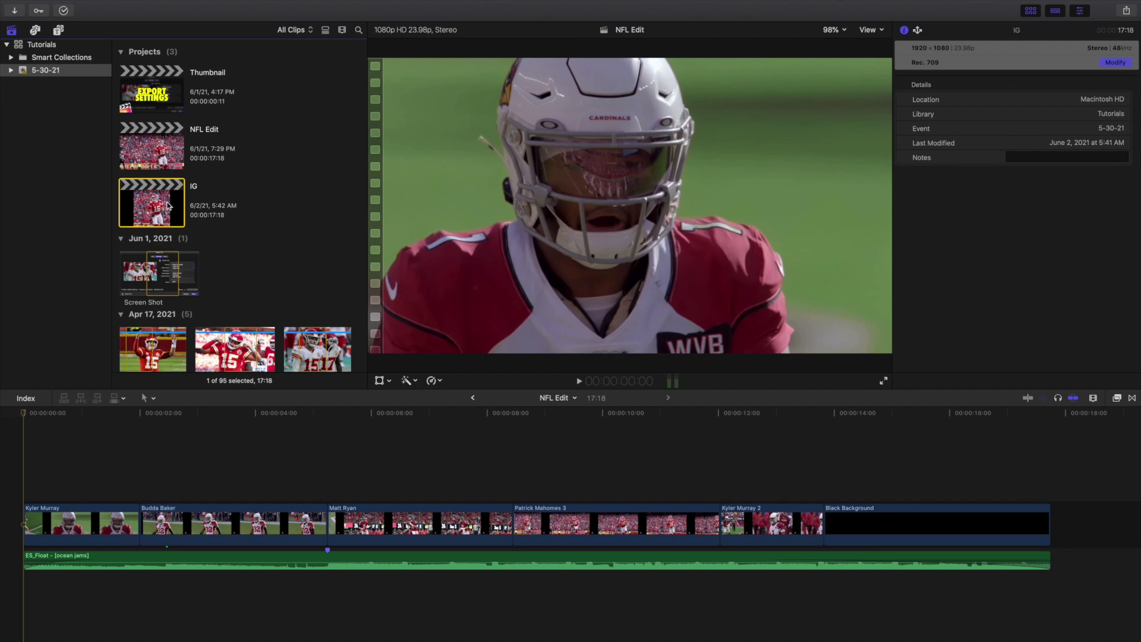
Step: Open the IG project and play it from the start to check the square framing
double_click(170, 205)
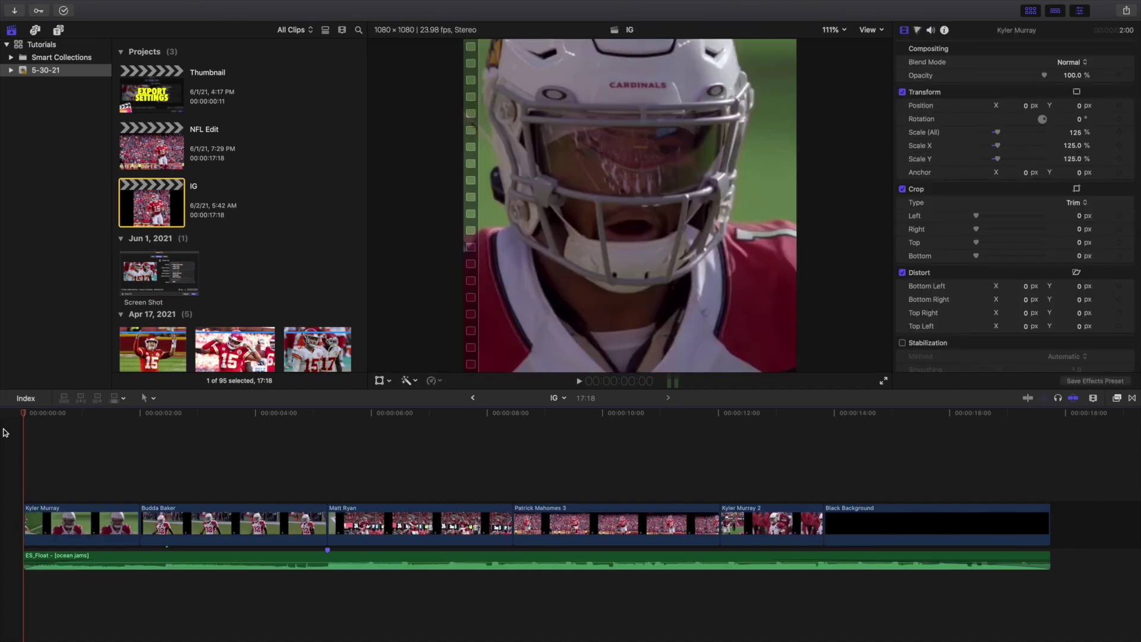
left_click(5, 432)
key("space")
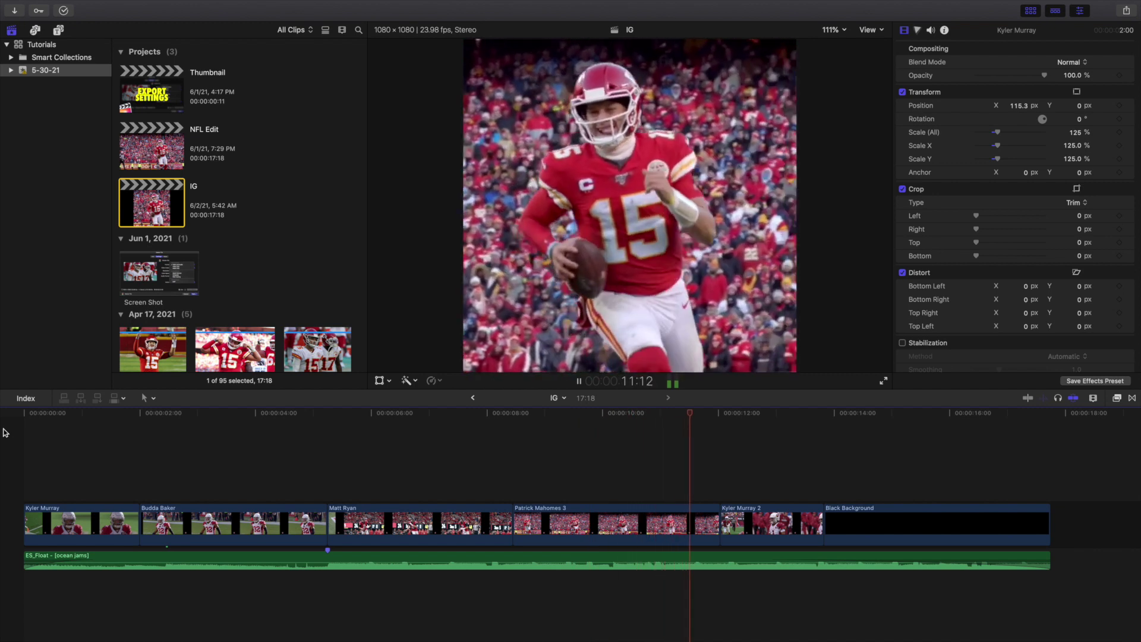
key("space")
scroll(185, 462, "right", 5)
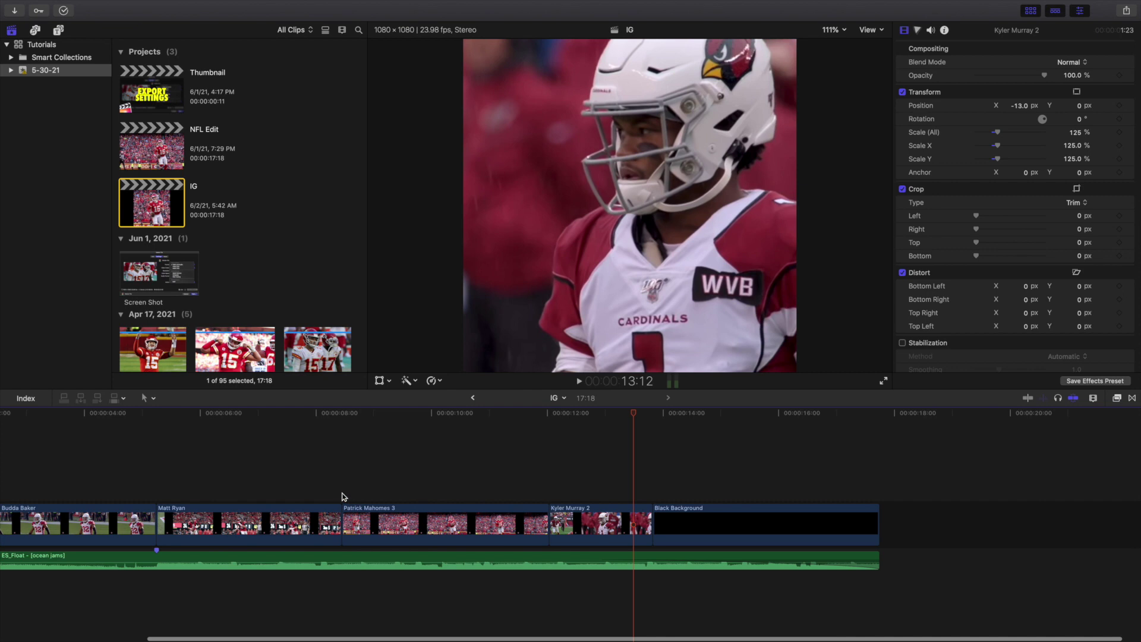
Step: Select the Matt Ryan clip near the 8-second mark of the timeline
left_click(341, 497)
key("Left")
key("Left")
key("Left")
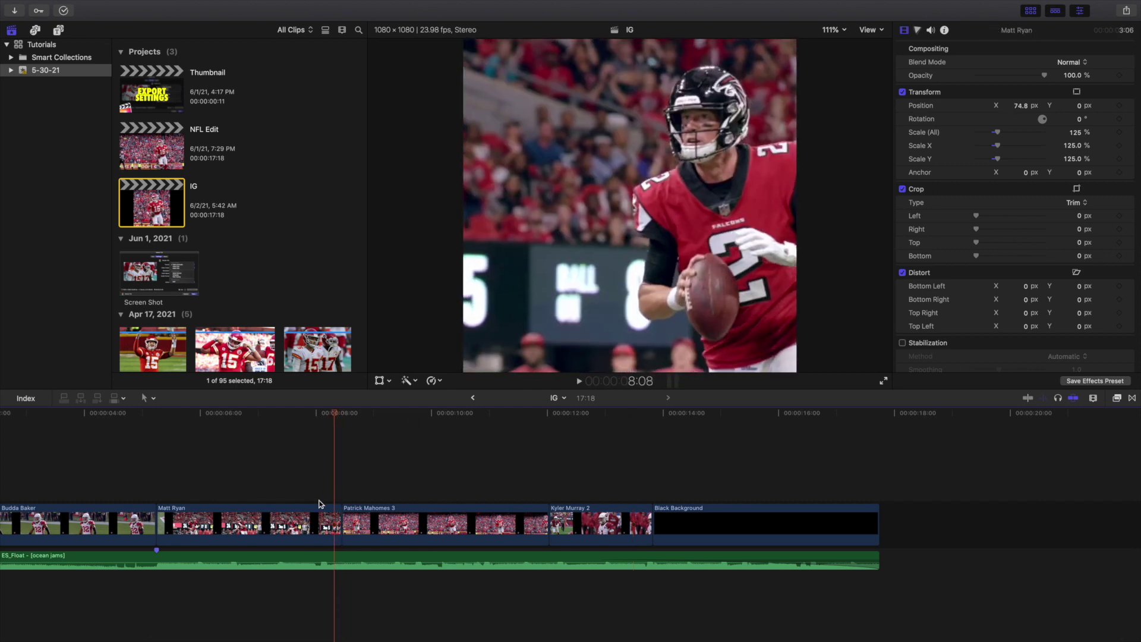
left_click(296, 523)
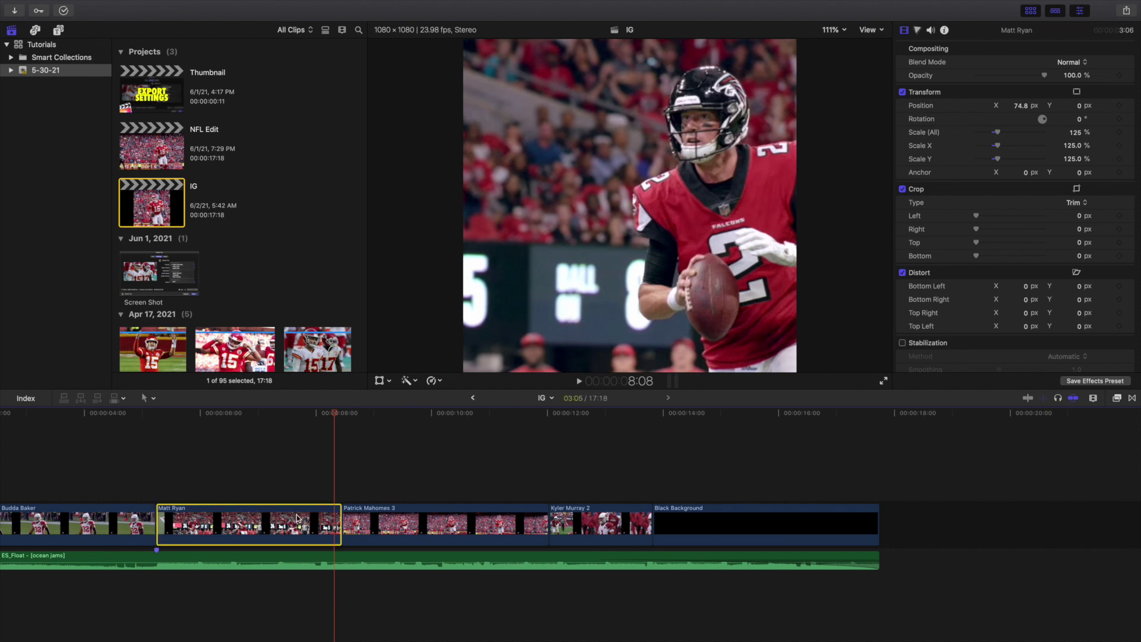
left_click(835, 31)
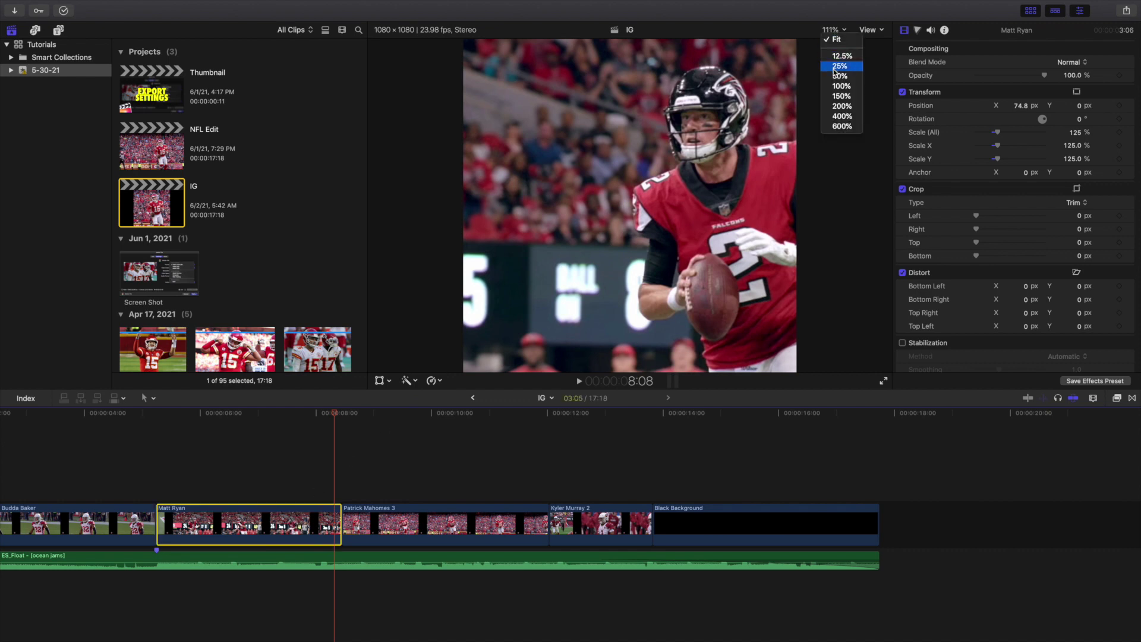
Step: With the viewer at 50%, scale the Matt Ryan clip to 109% and shift it to X -88.2 px
left_click(838, 75)
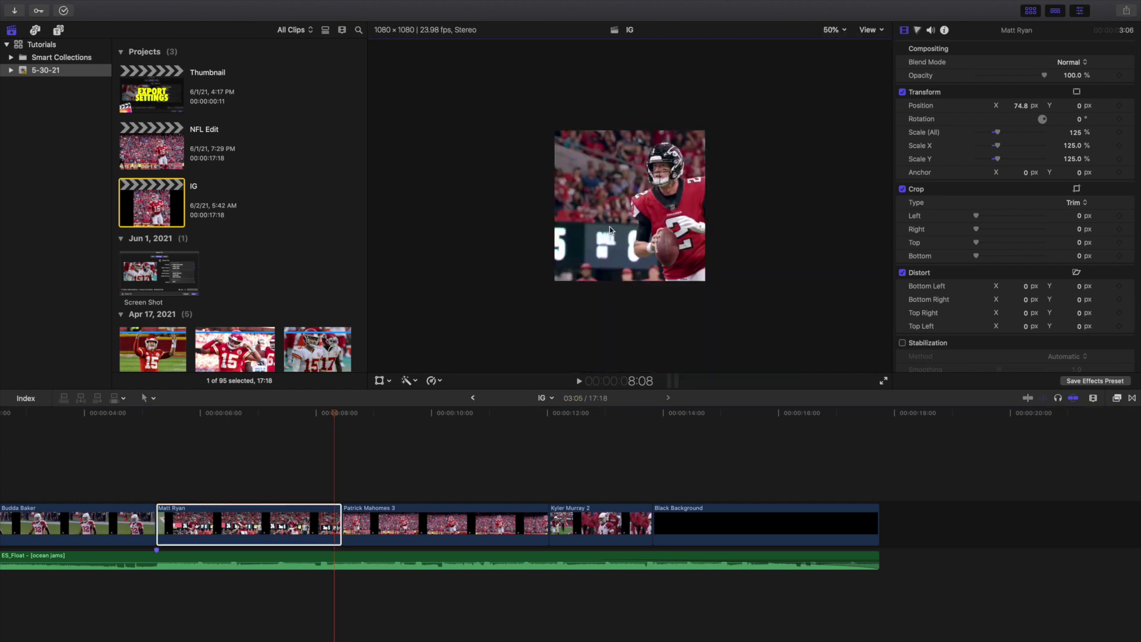
left_click(379, 381)
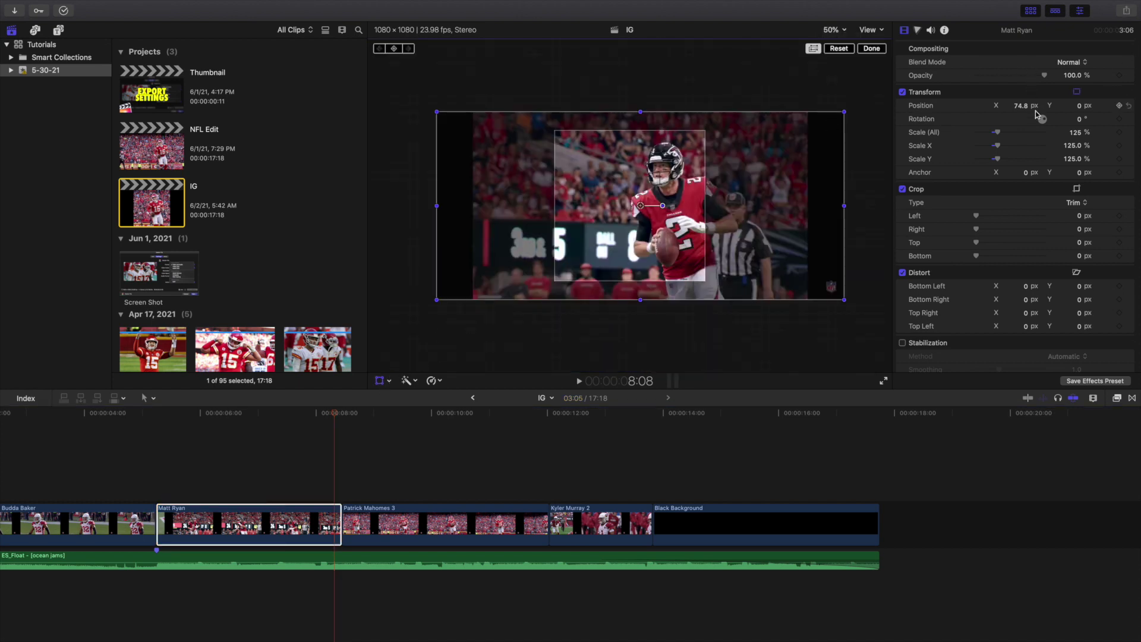
left_click_drag(1021, 108, 951, 108)
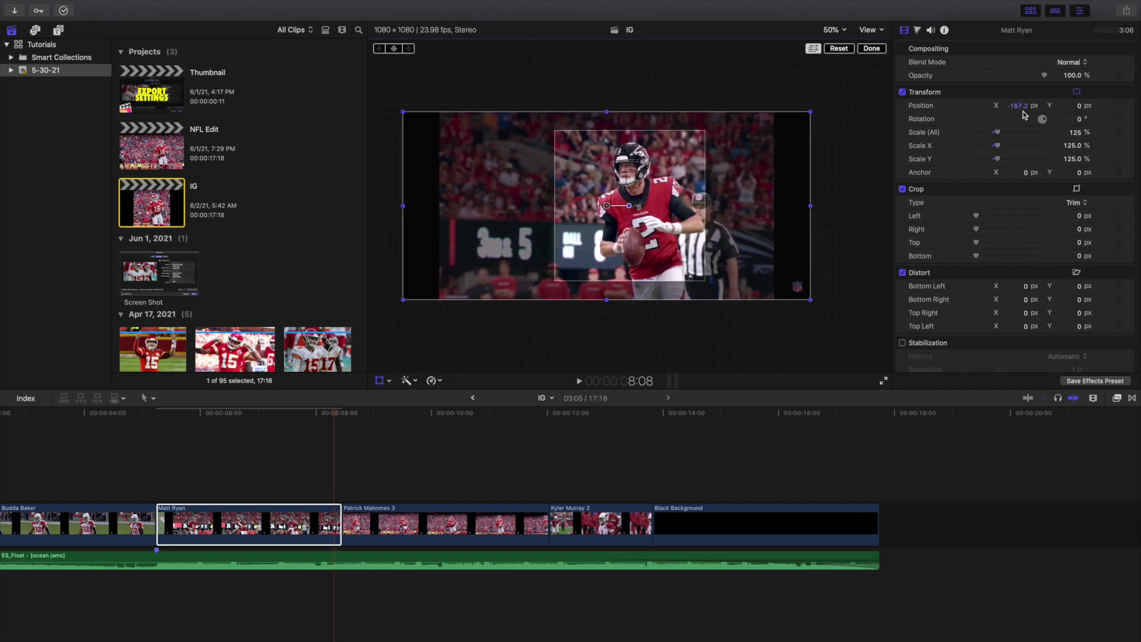
type("68")
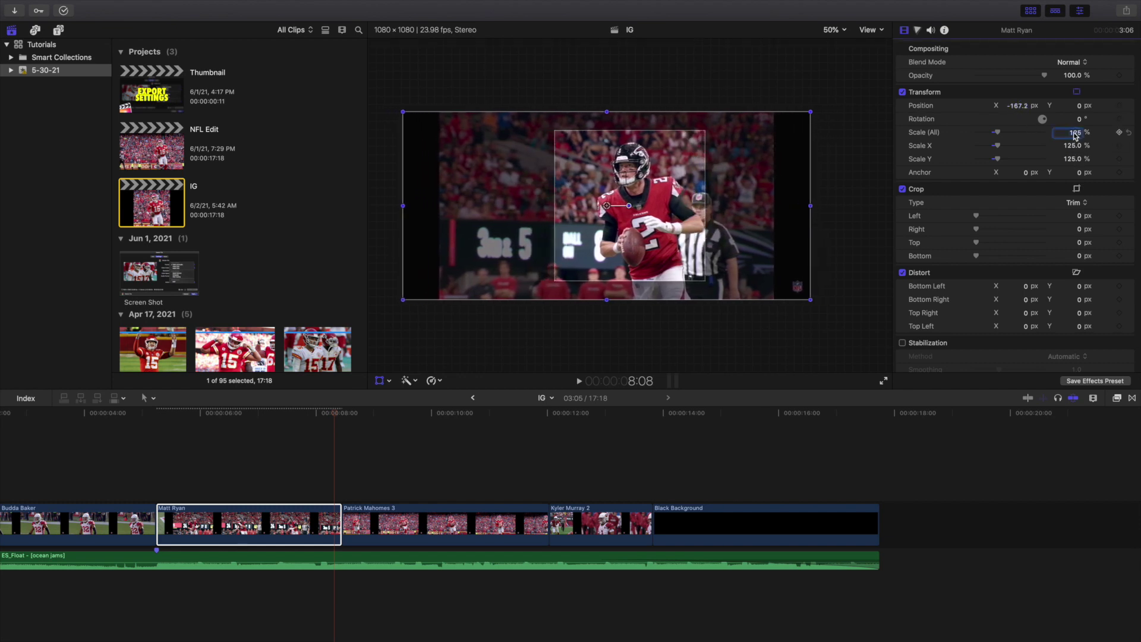
key("Return")
left_click_drag(1064, 132, 1039, 130)
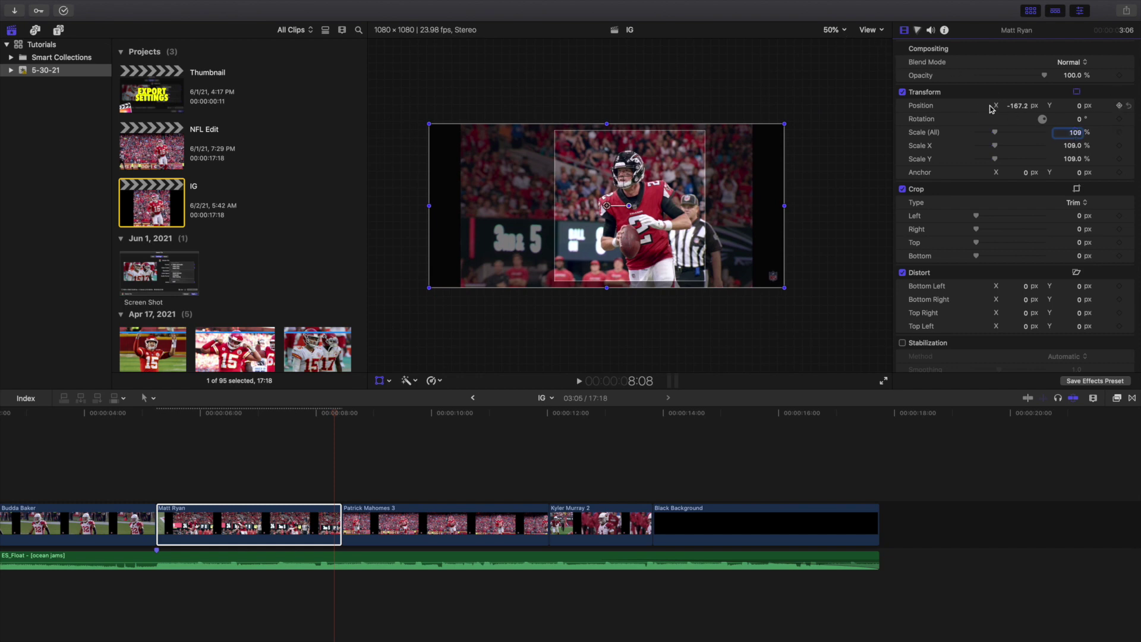
left_click_drag(1014, 108, 1027, 106)
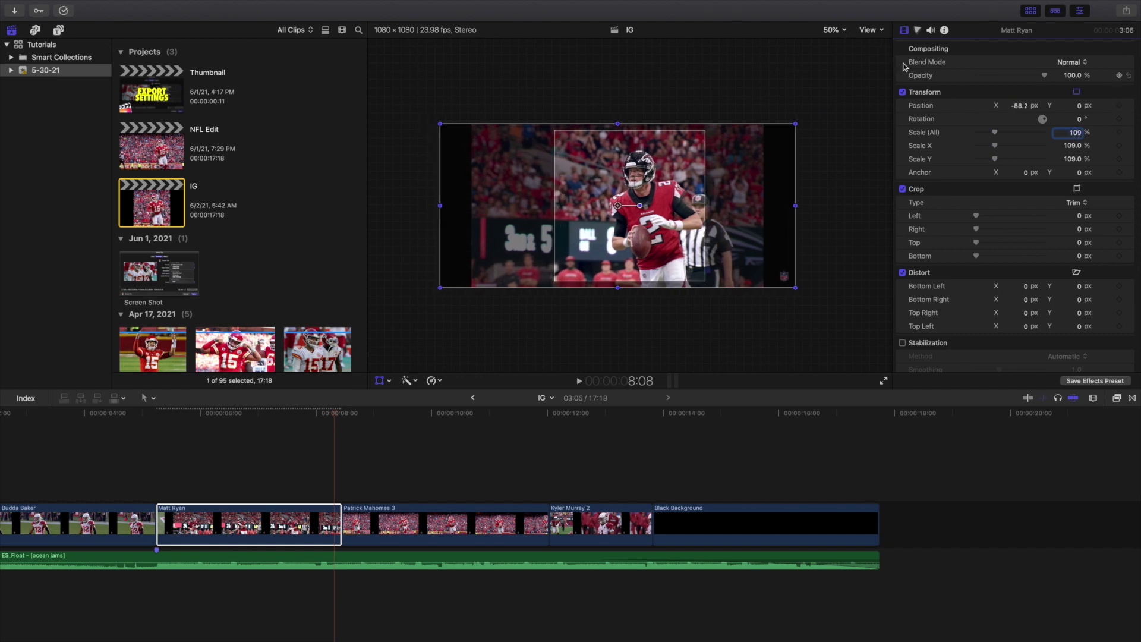
Step: Return the viewer to Fit and turn off the transform handles
left_click(834, 31)
left_click(838, 40)
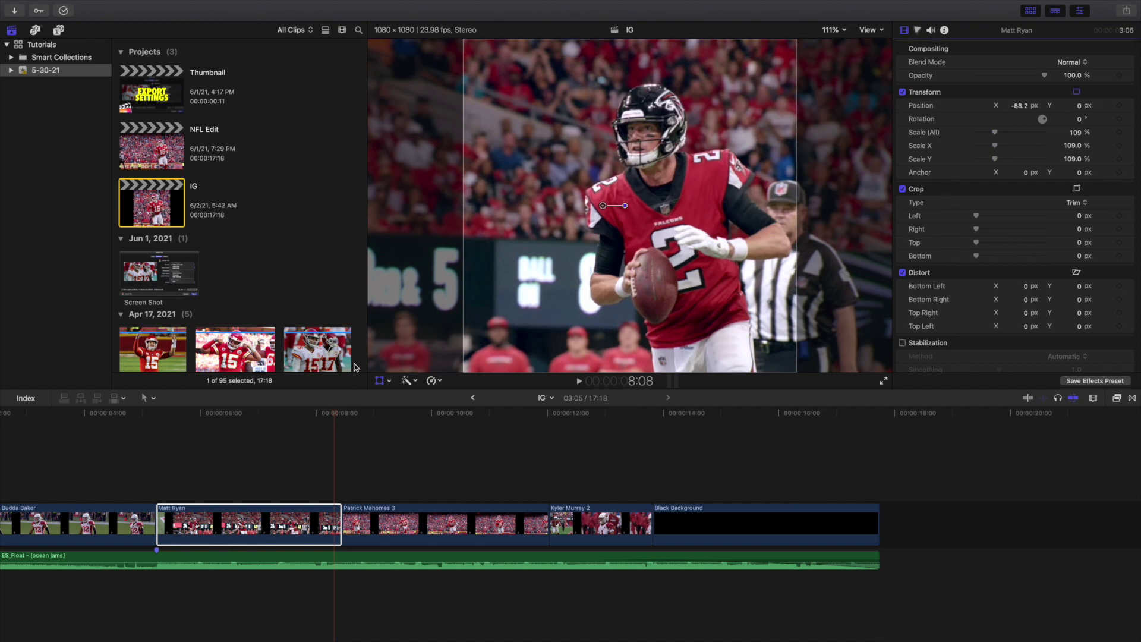
left_click(379, 380)
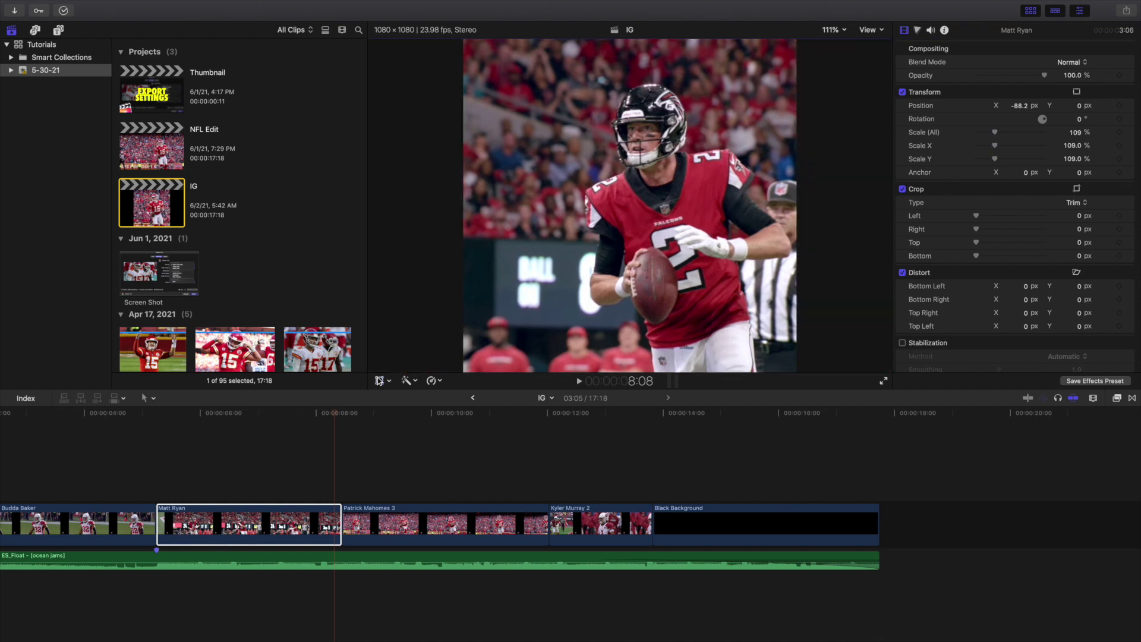
left_click(159, 481)
Step: Play back the reframed IG edit, then return the playhead to the timeline start
key("space")
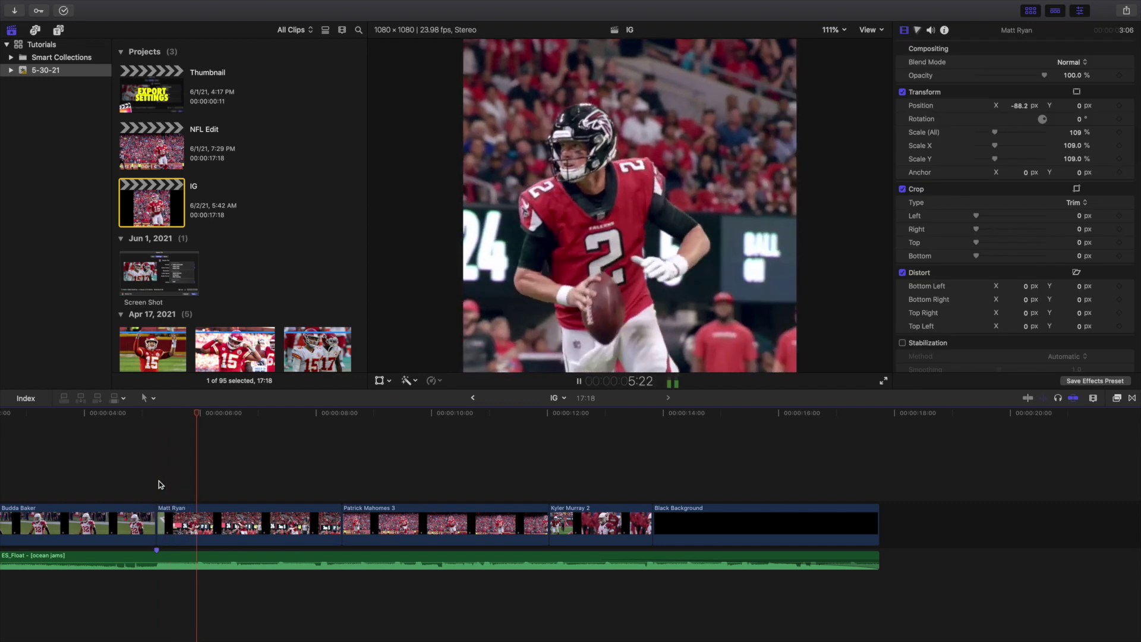
key("space")
scroll(159, 481, "left", 5)
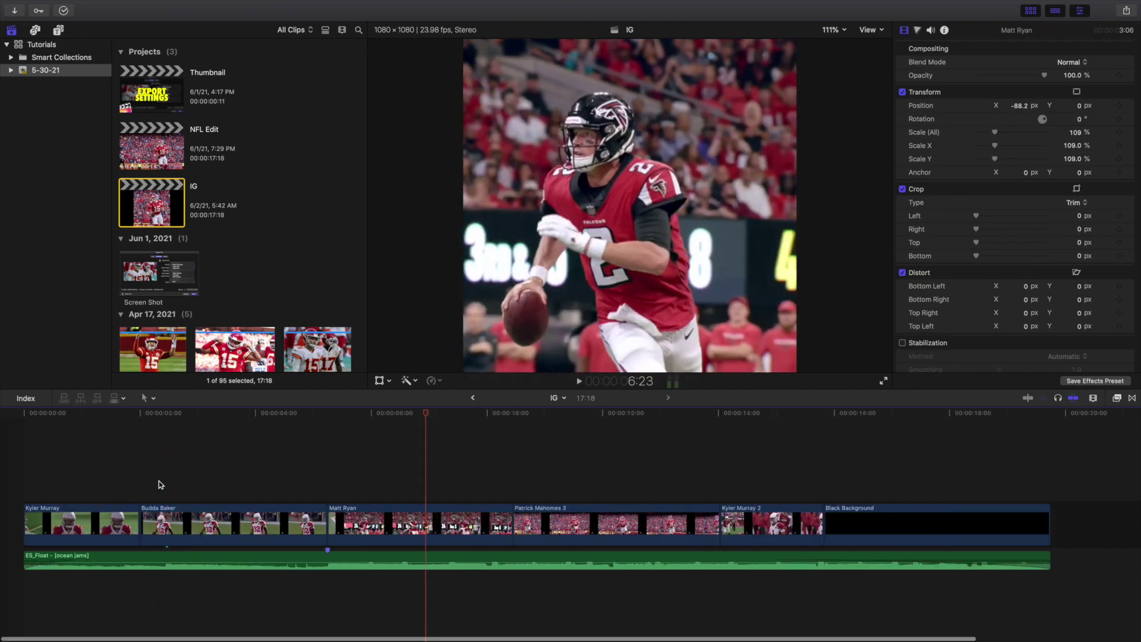
key("Home")
key("space")
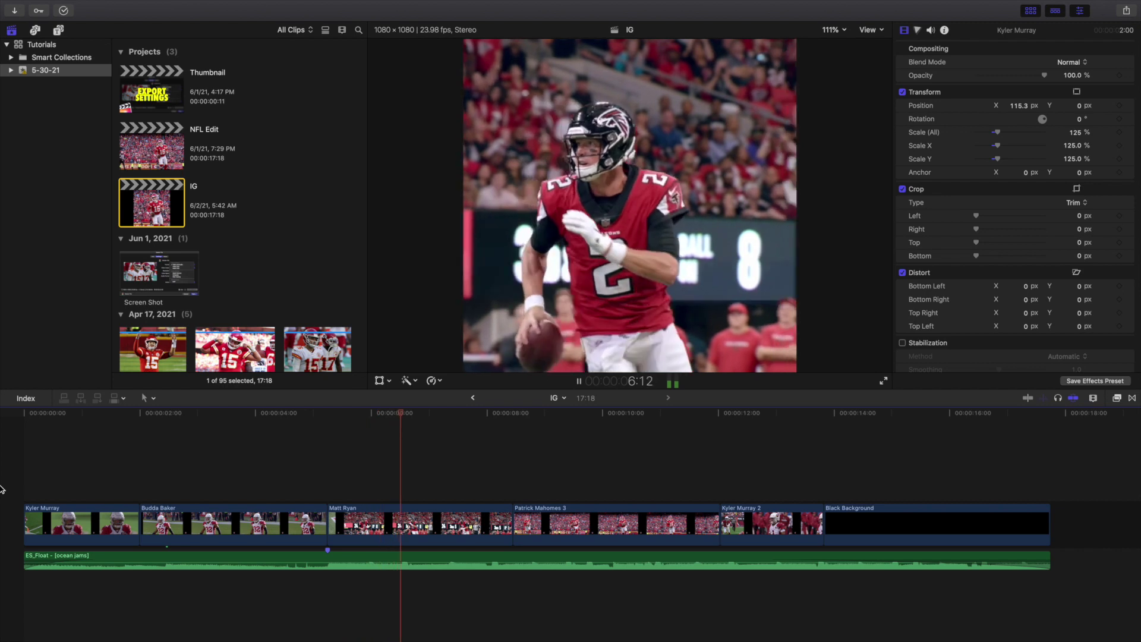
key("space")
key("Home")
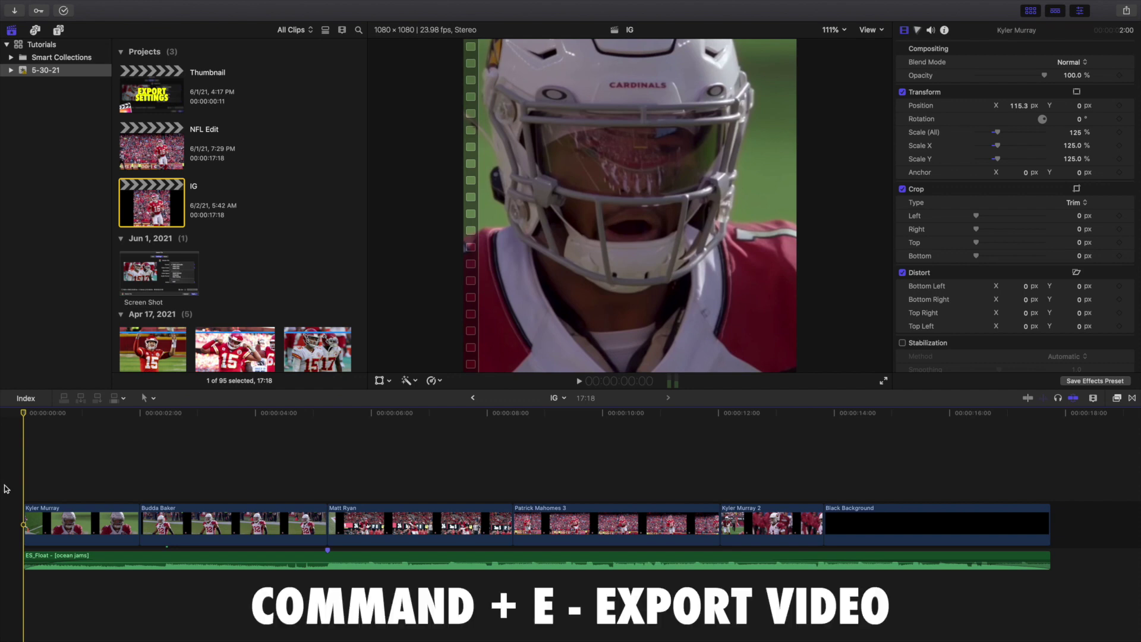
key("super+e")
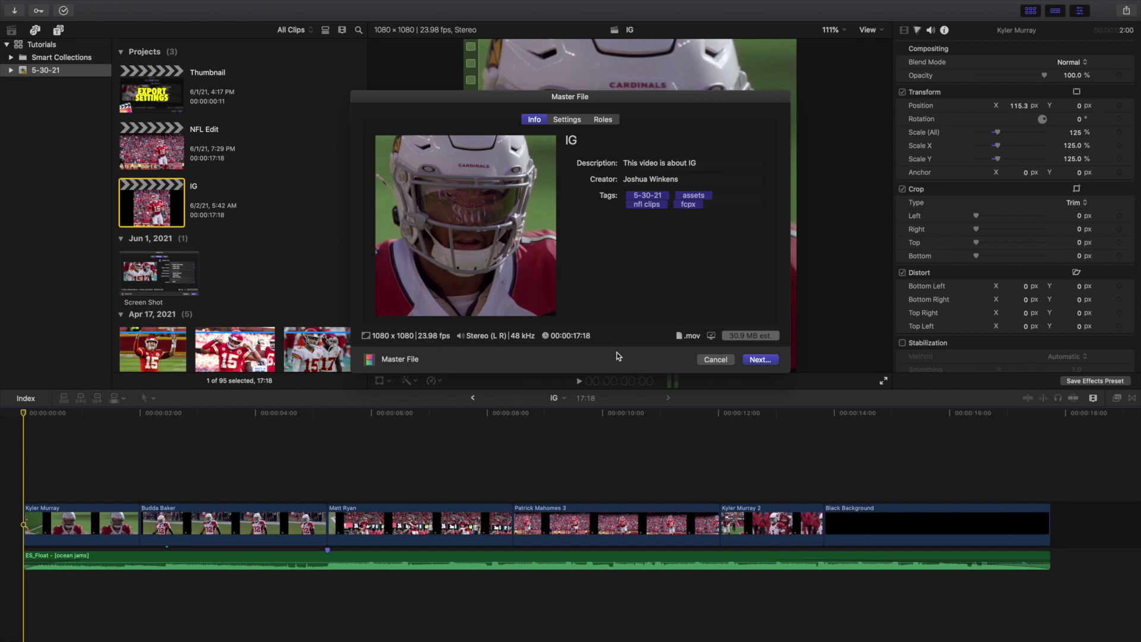
Step: Show the Master File export settings, keeping H.264 as the video codec
left_click(569, 120)
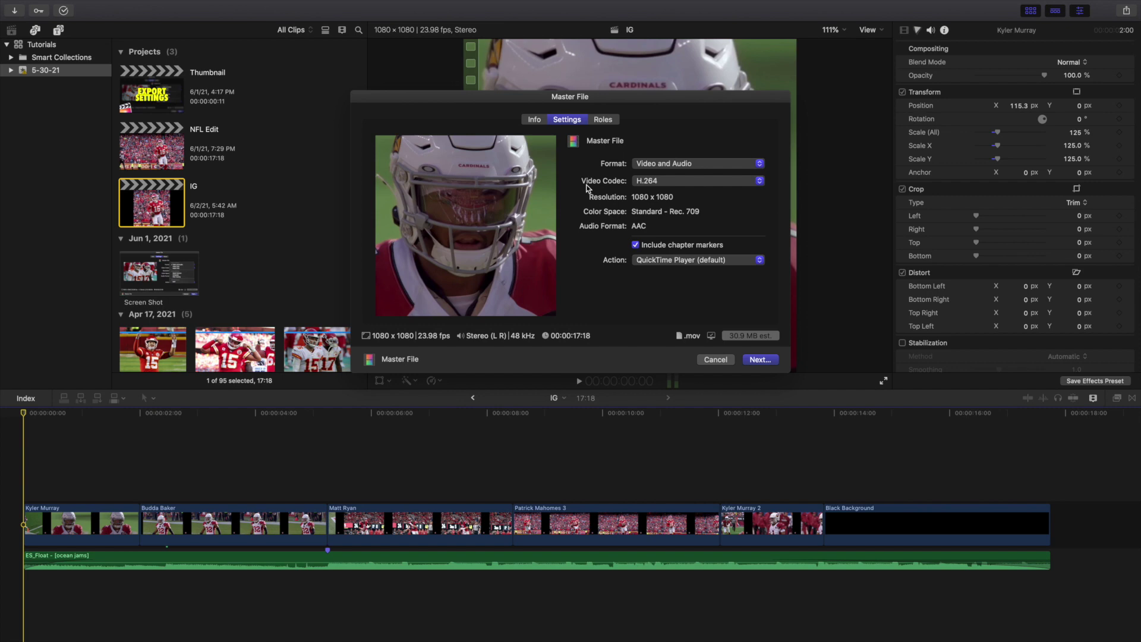
left_click(643, 182)
left_click(643, 182)
Step: Try Apple Devices format with H.264 Better Quality, then switch the format to Computer
left_click(653, 164)
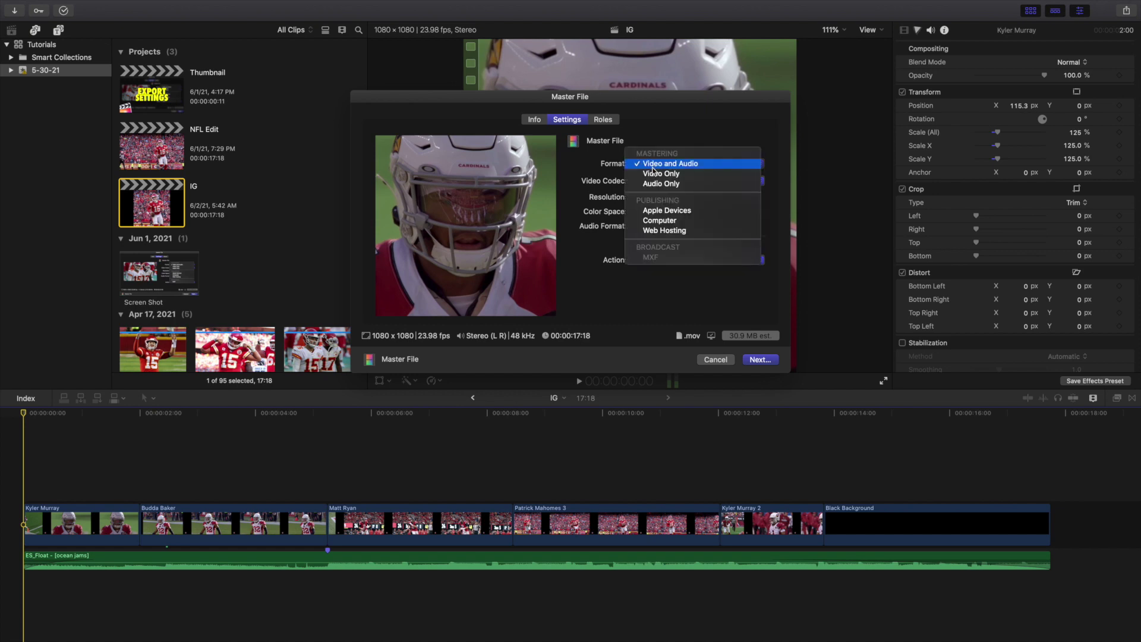
left_click(651, 211)
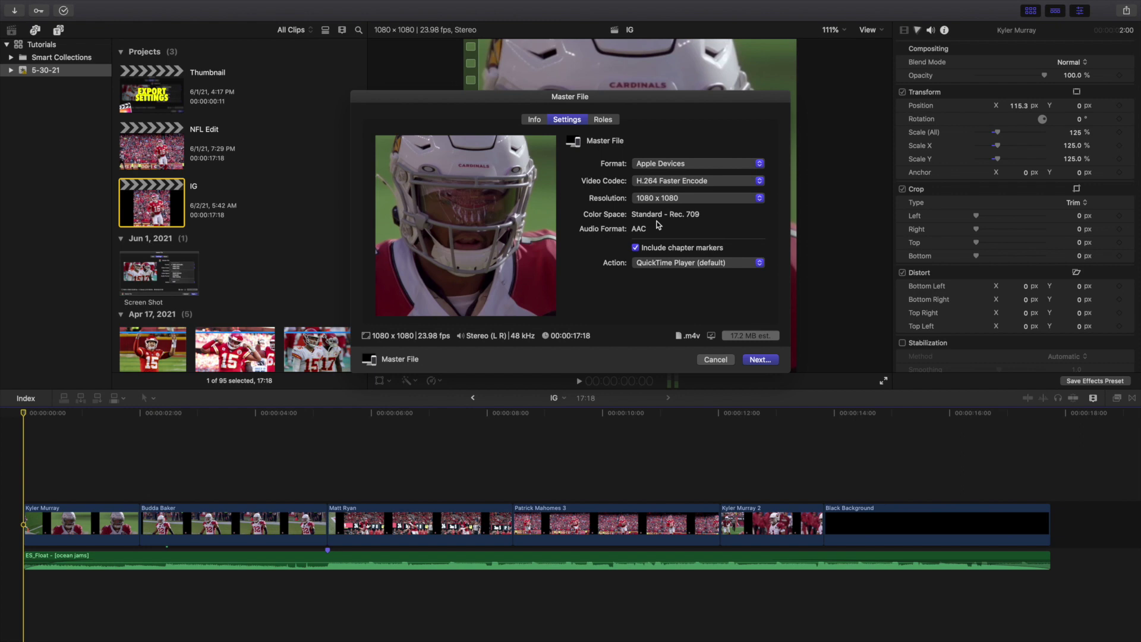
left_click(645, 184)
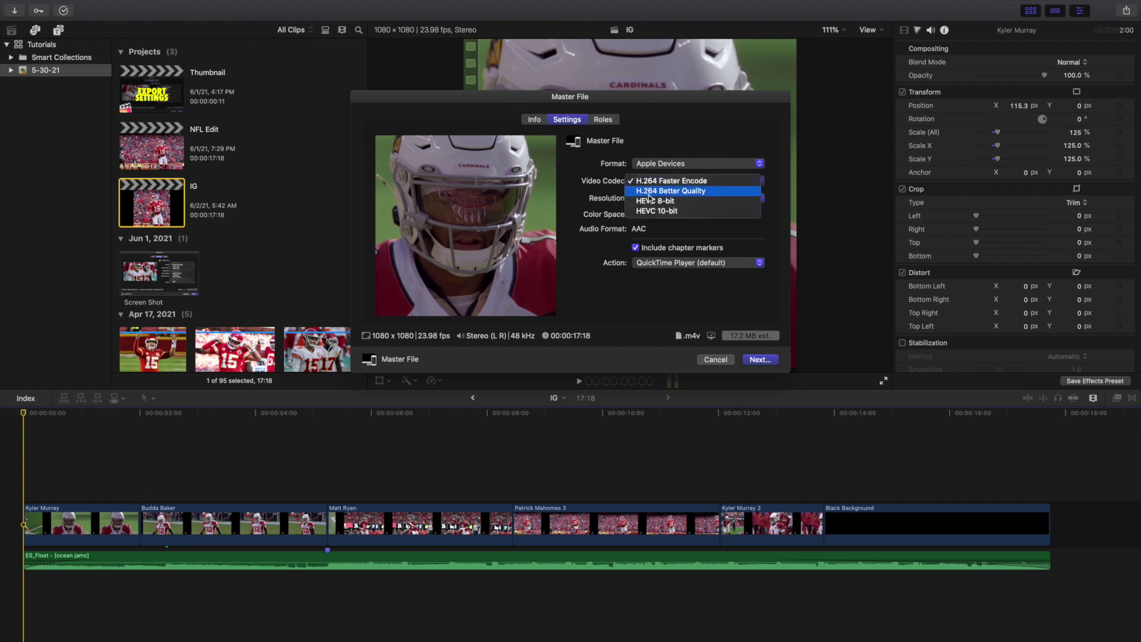
left_click(654, 192)
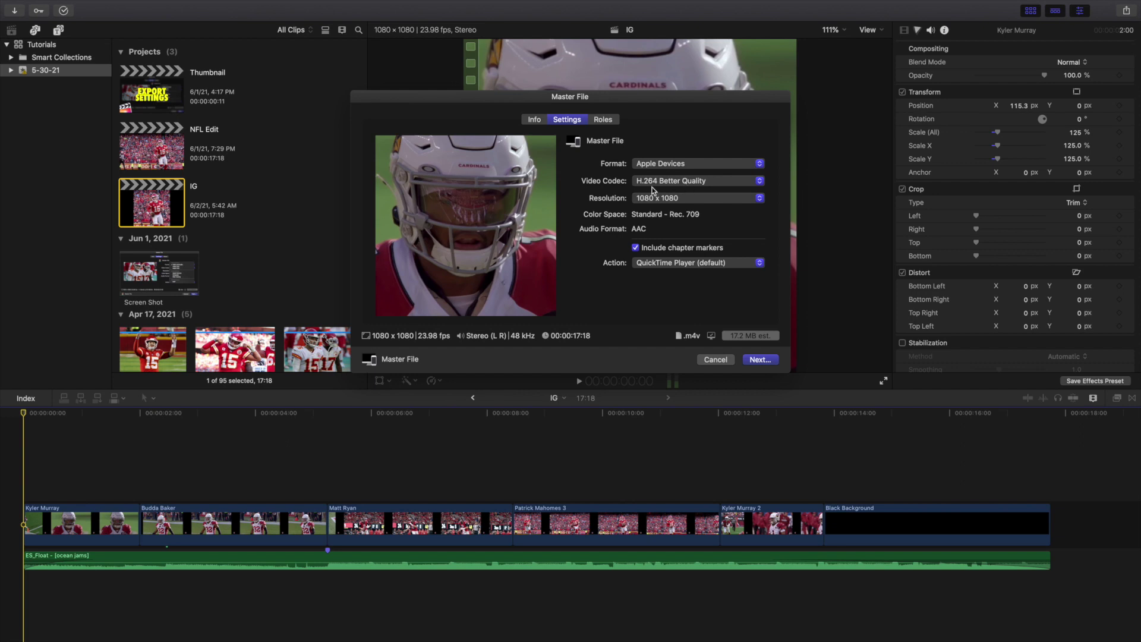
left_click(652, 184)
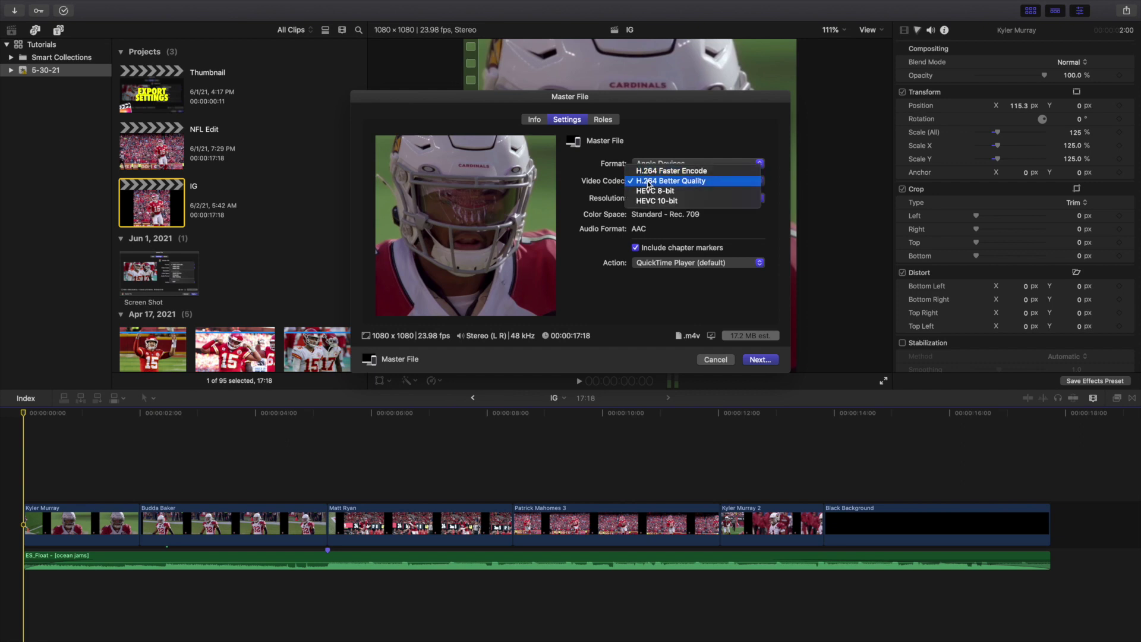
left_click(649, 182)
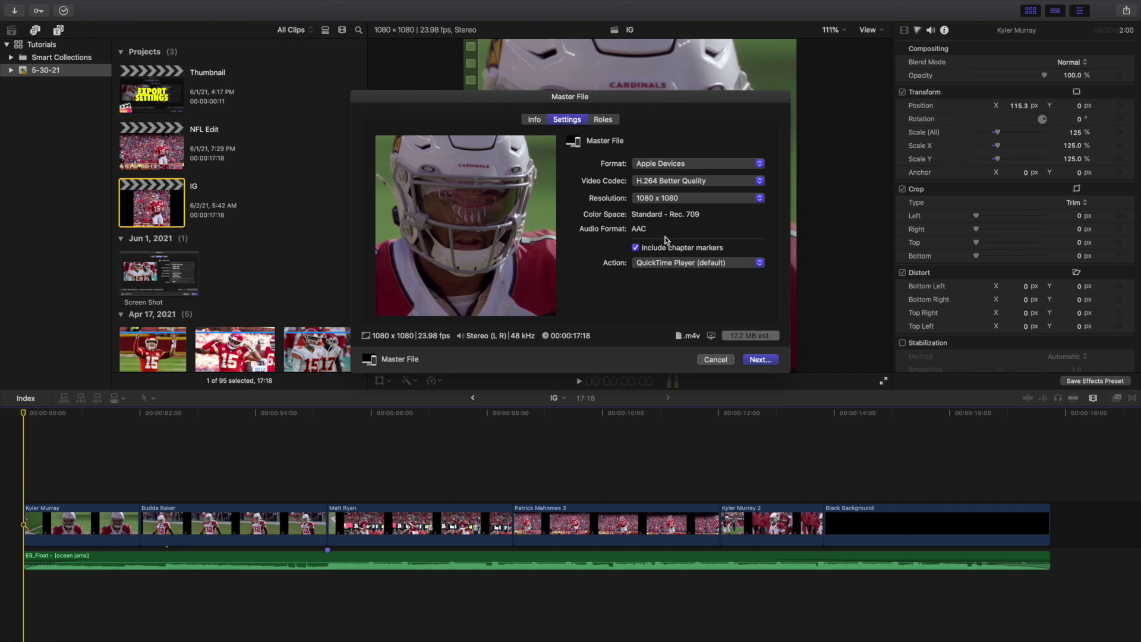
left_click(660, 168)
left_click(658, 175)
Step: Toggle the format to Apple Devices and back to Computer, setting H.264 Better Quality
mouse_move(698, 340)
left_click(645, 164)
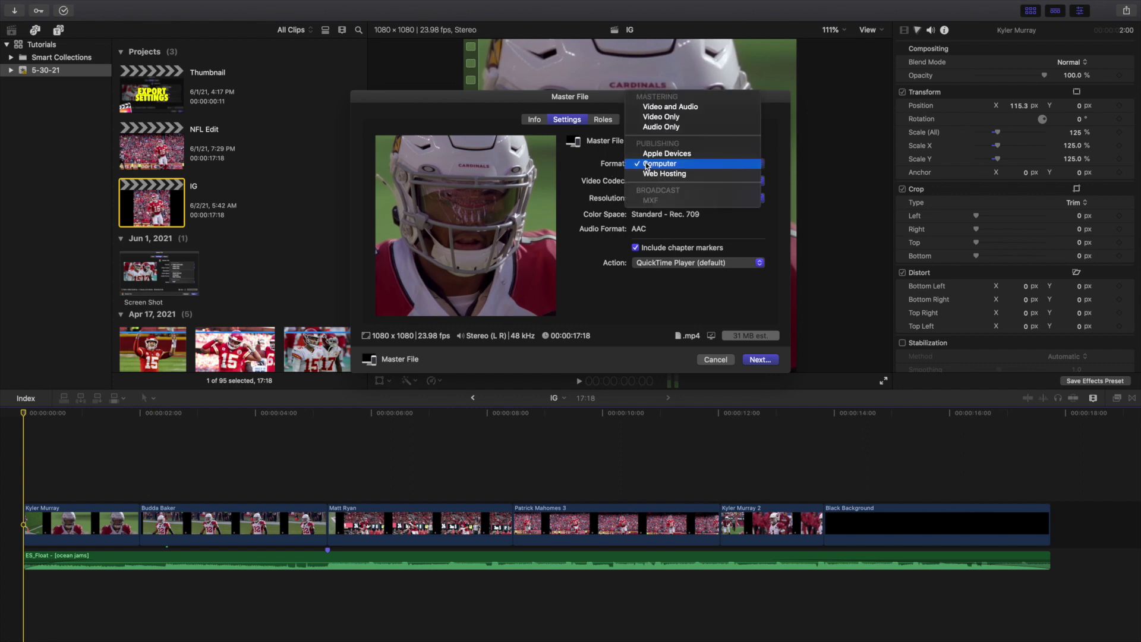
left_click(648, 153)
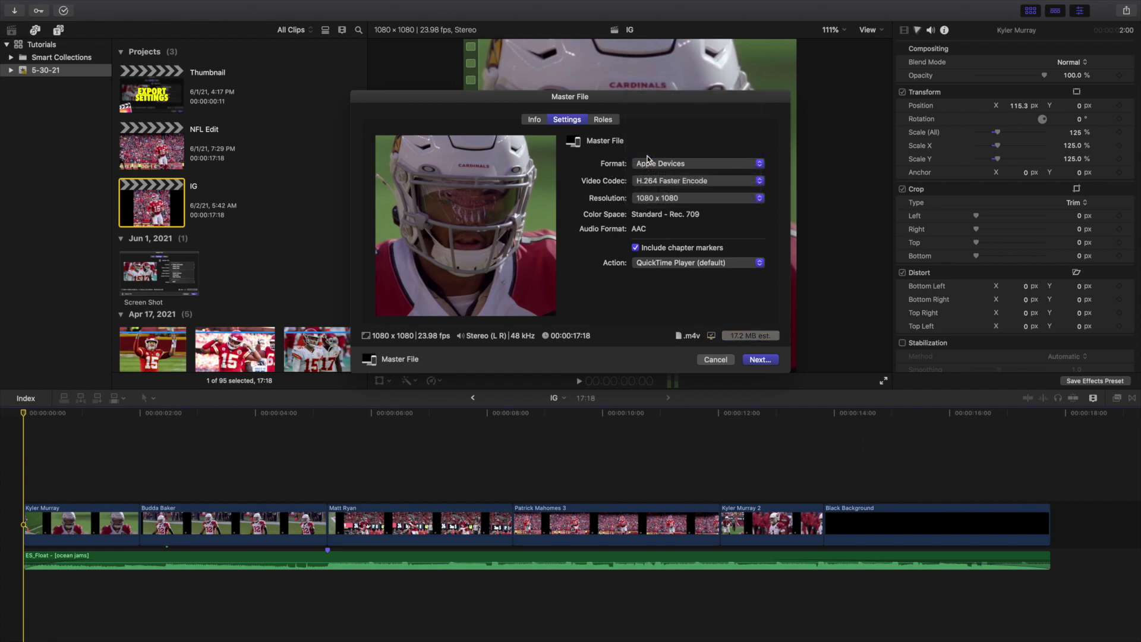
left_click(649, 166)
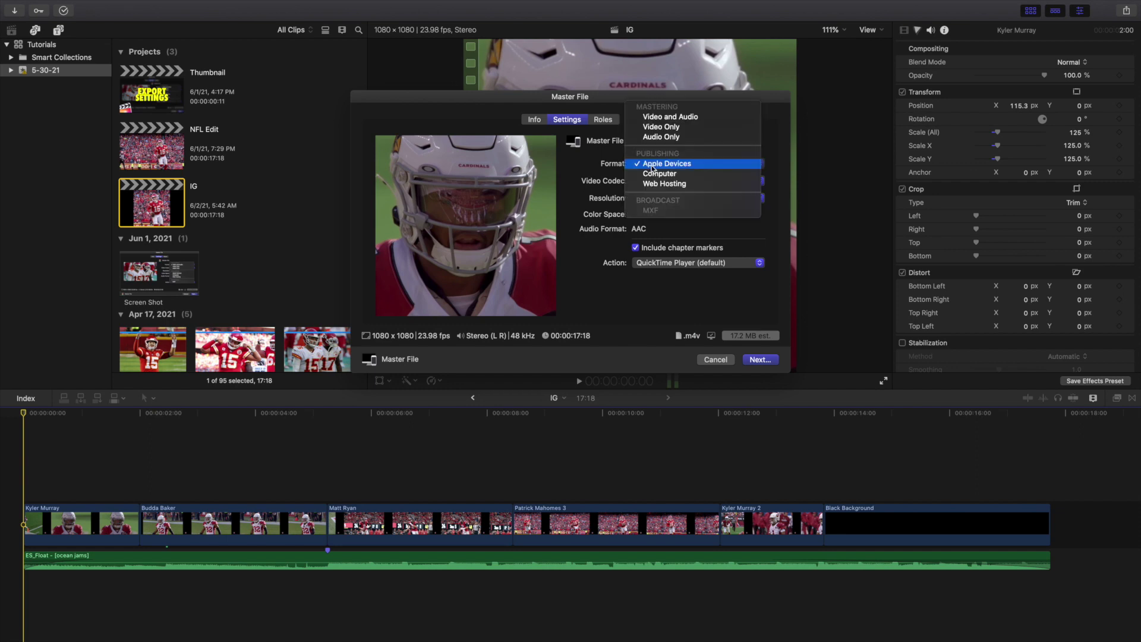
left_click(649, 176)
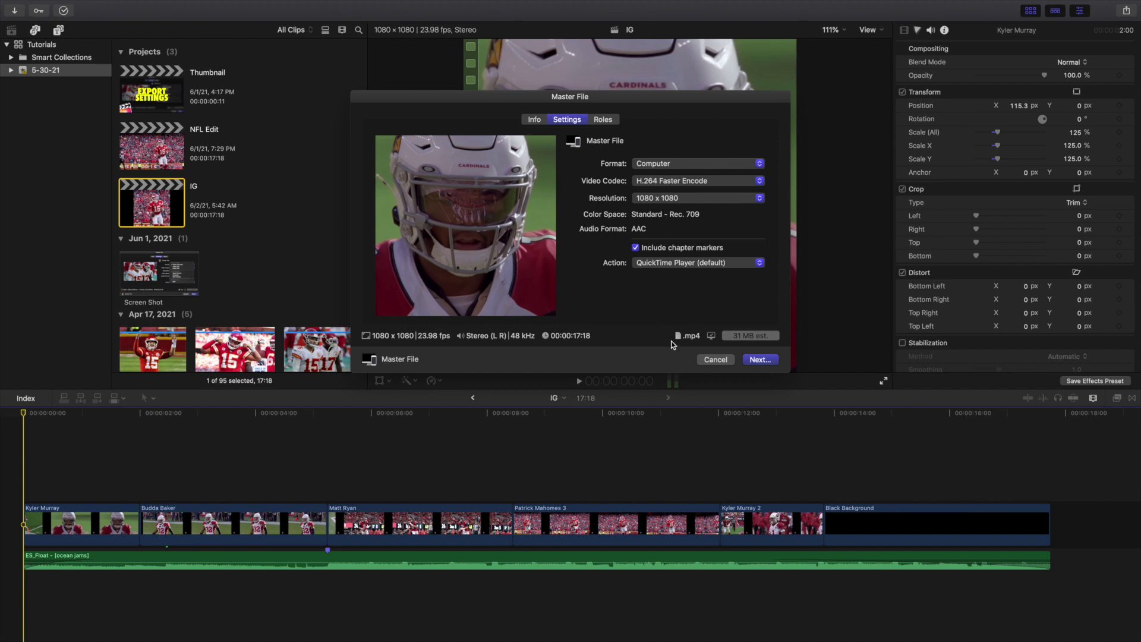
left_click(649, 184)
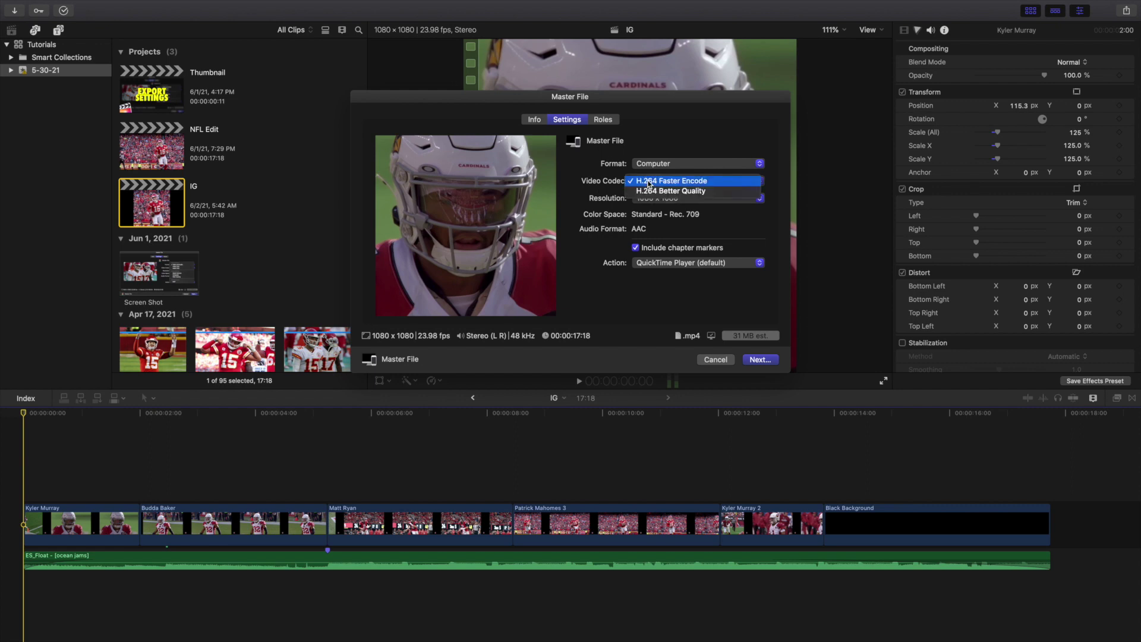
left_click(649, 192)
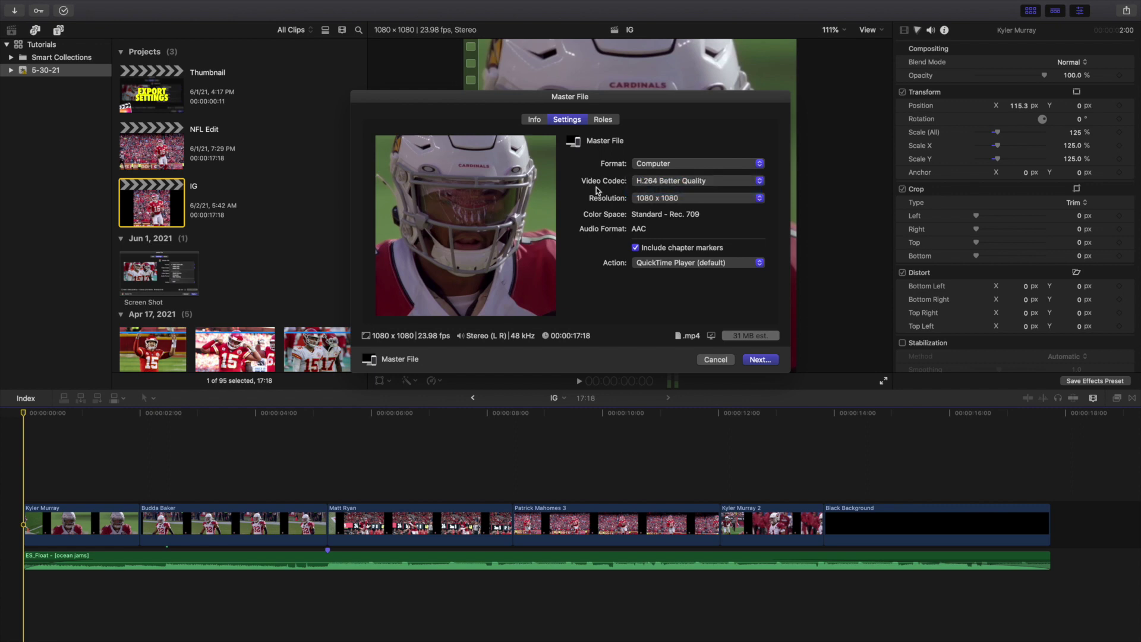
Step: Confirm Computer format and H.264 Better Quality codec stay selected at 1080 x 1080
left_click(652, 164)
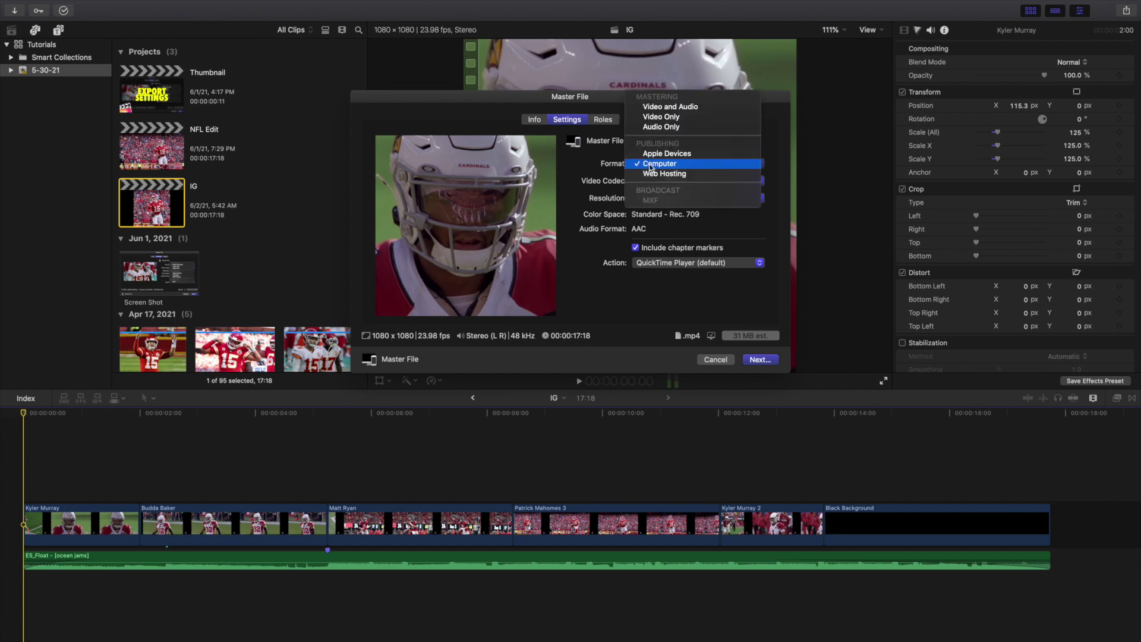
left_click(651, 164)
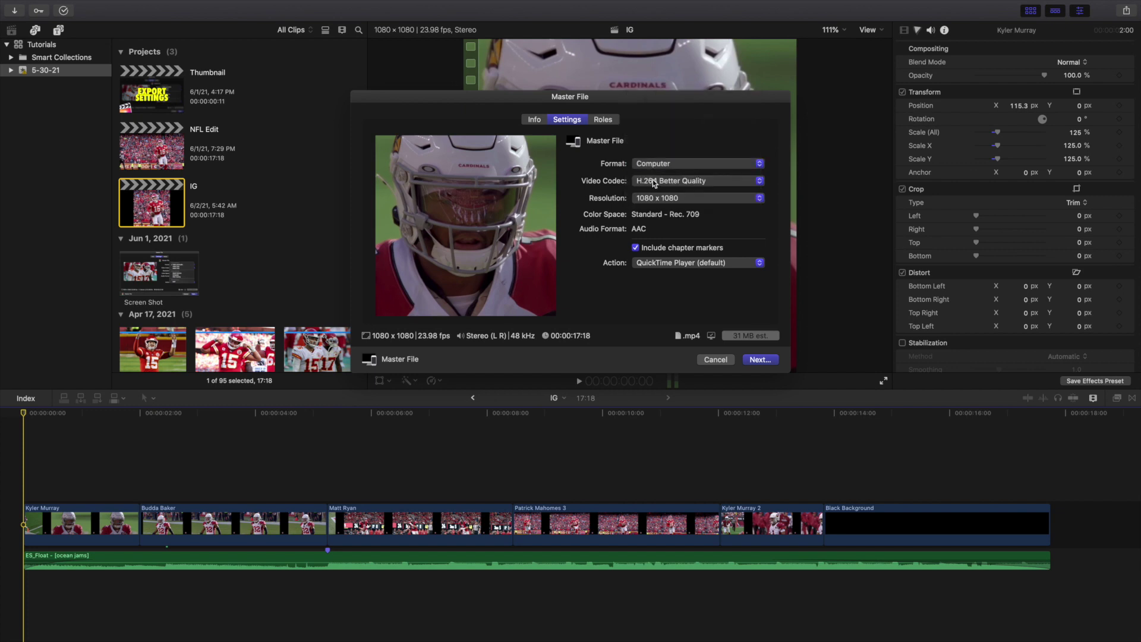
left_click(652, 179)
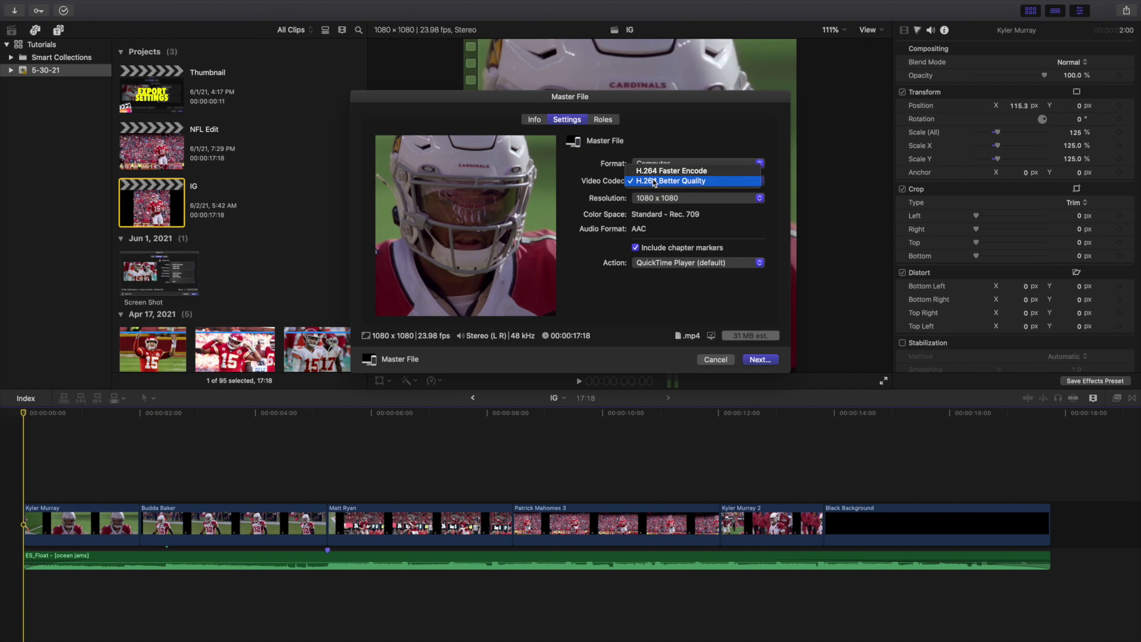
left_click(653, 179)
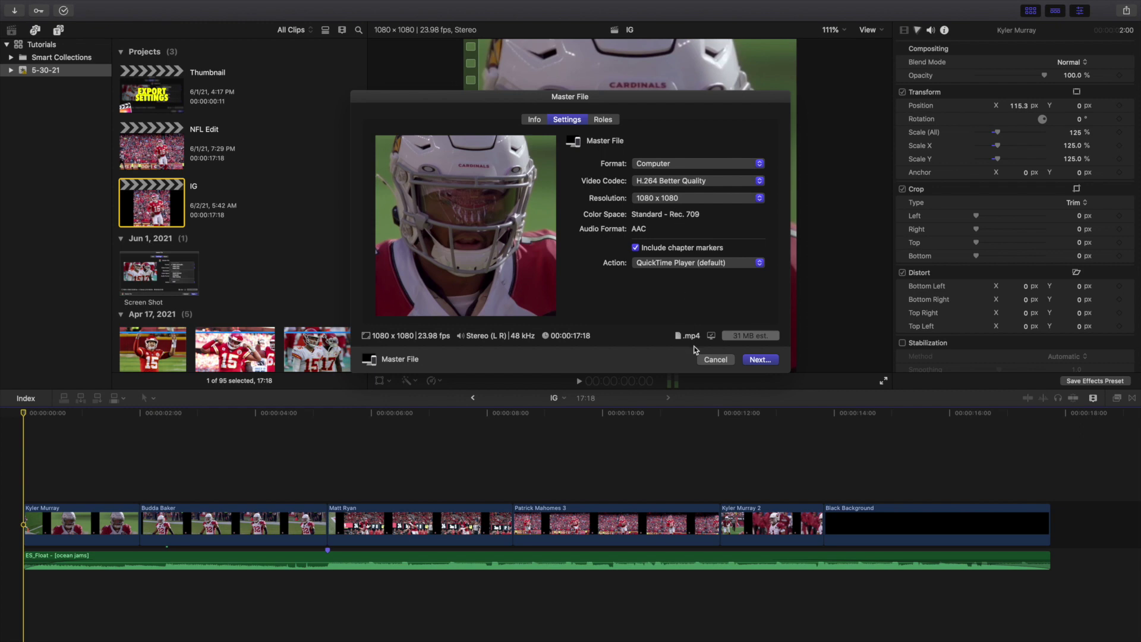
left_click(680, 183)
left_click(680, 181)
Step: Close the export dialog without exporting and add an Export File destination below Master File
left_click(709, 359)
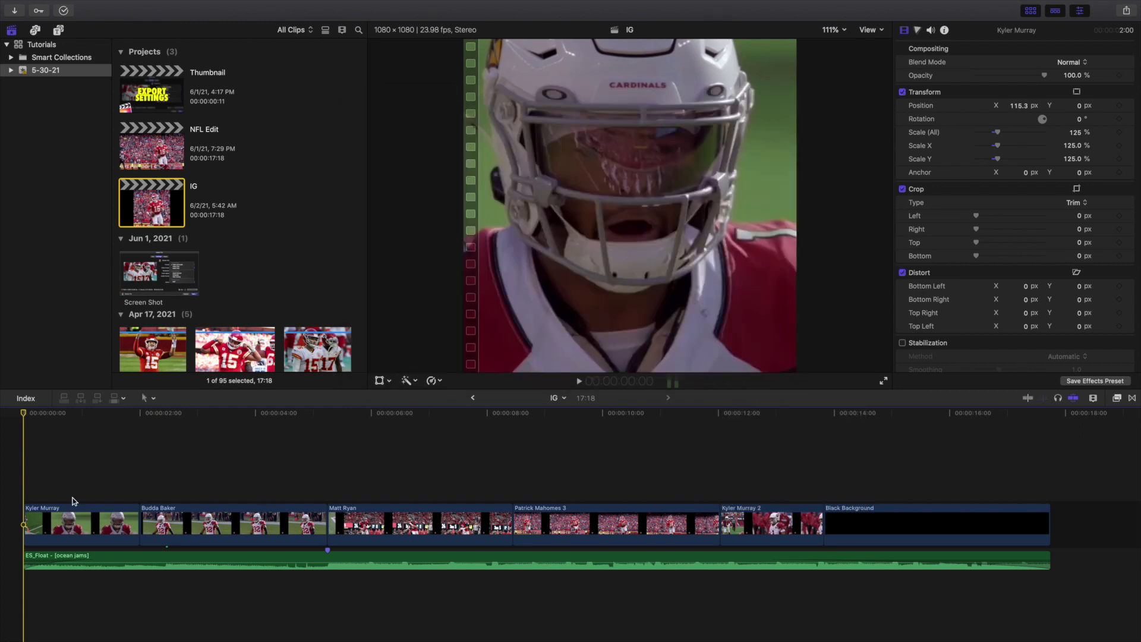
left_click(1127, 11)
left_click(1044, 193)
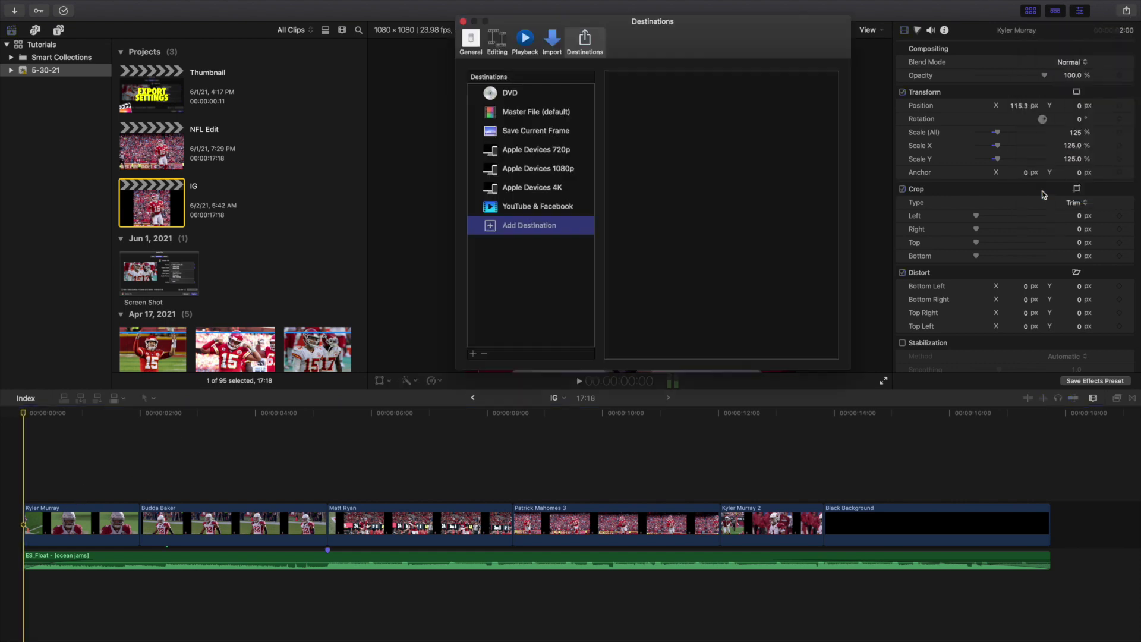
left_click_drag(645, 214, 544, 124)
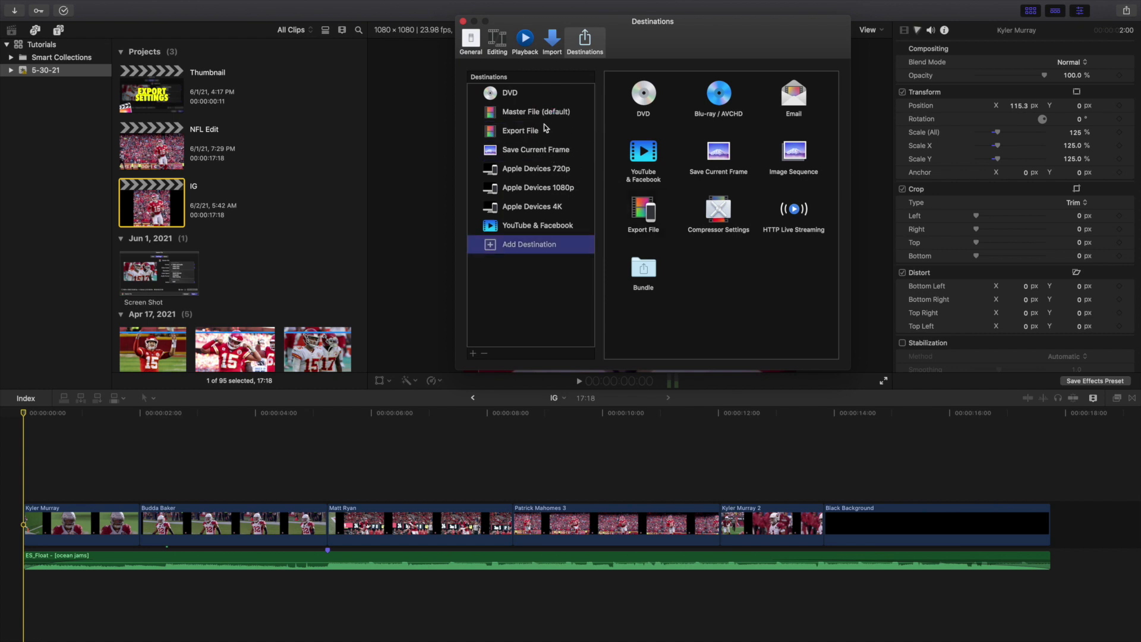
left_click(462, 20)
left_click(1126, 10)
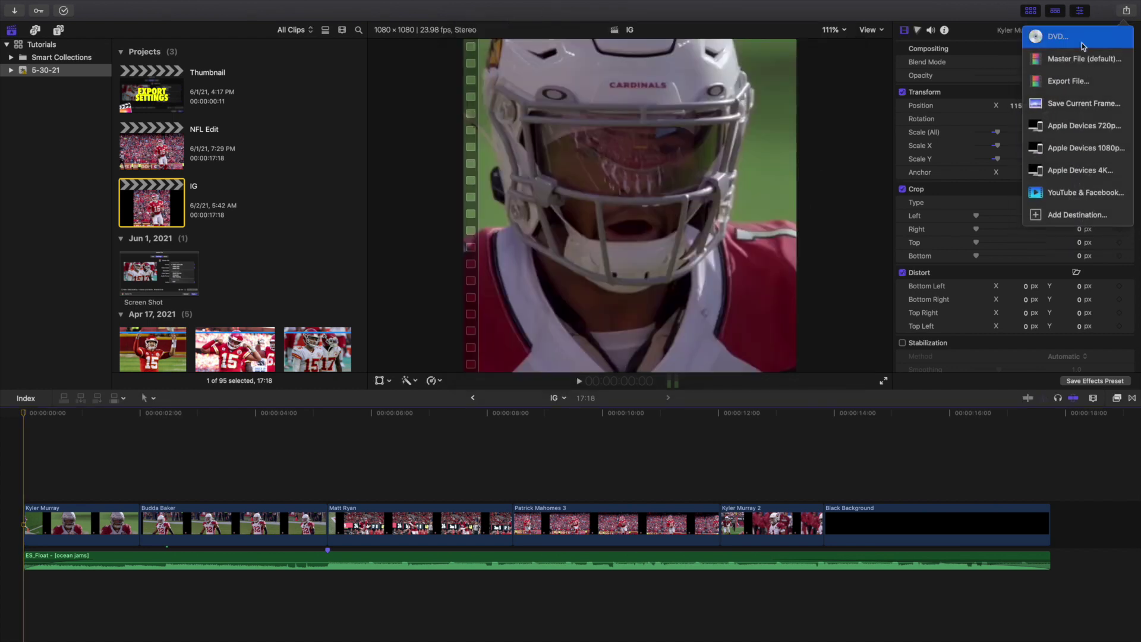
Step: Set the Export File destination's format to Apple Devices, leaving its H.264 codec unchanged
left_click(1063, 215)
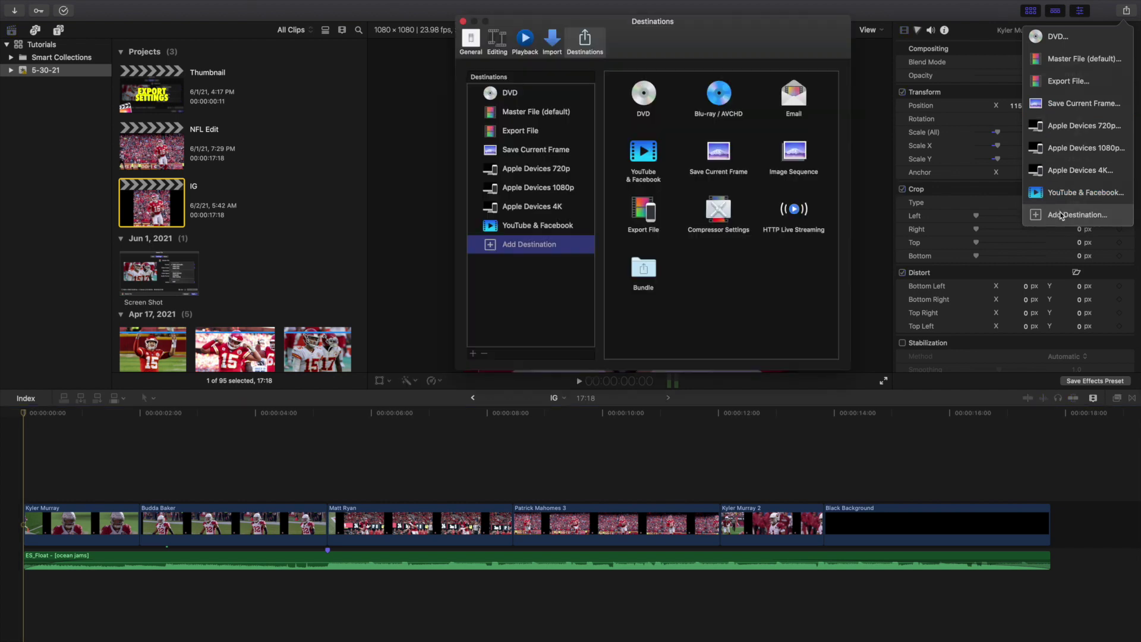
left_click(534, 132)
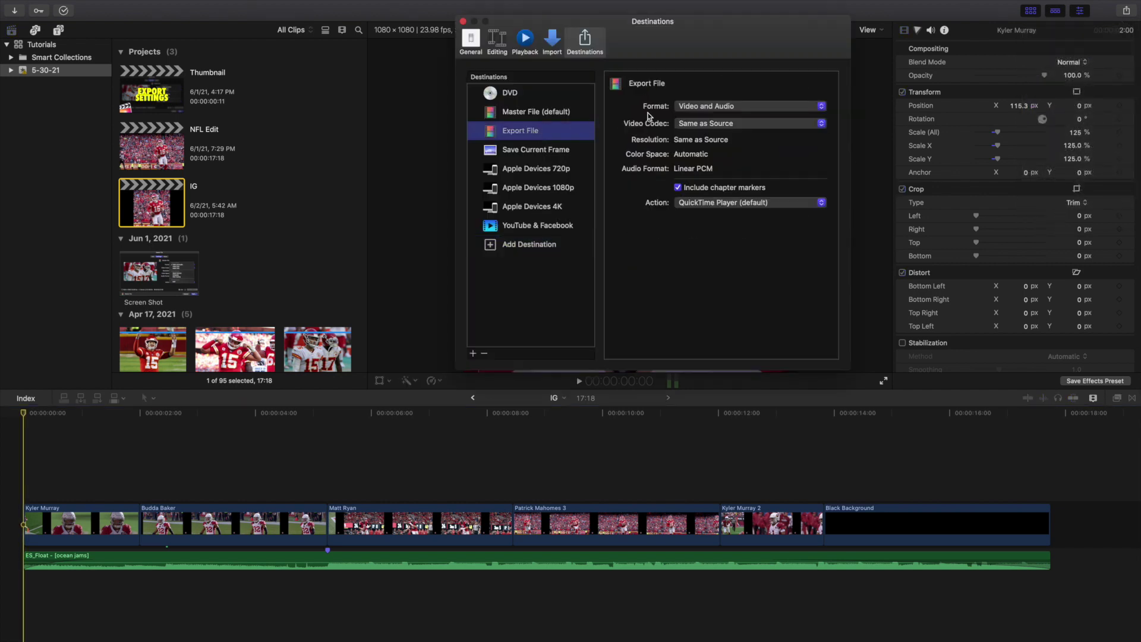
left_click(696, 109)
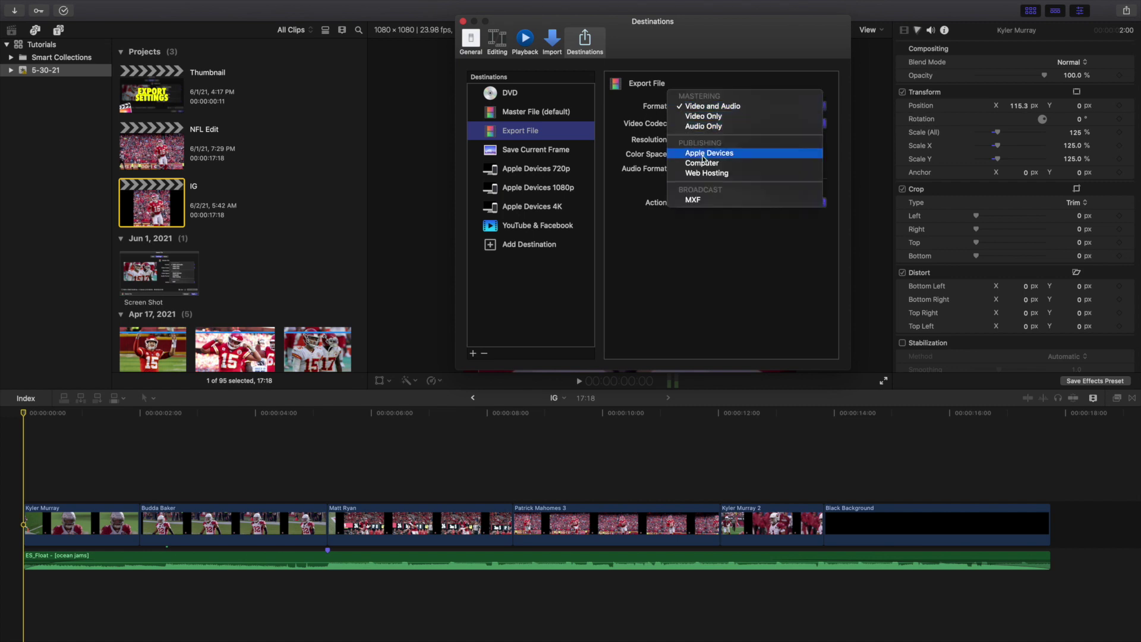
left_click(706, 154)
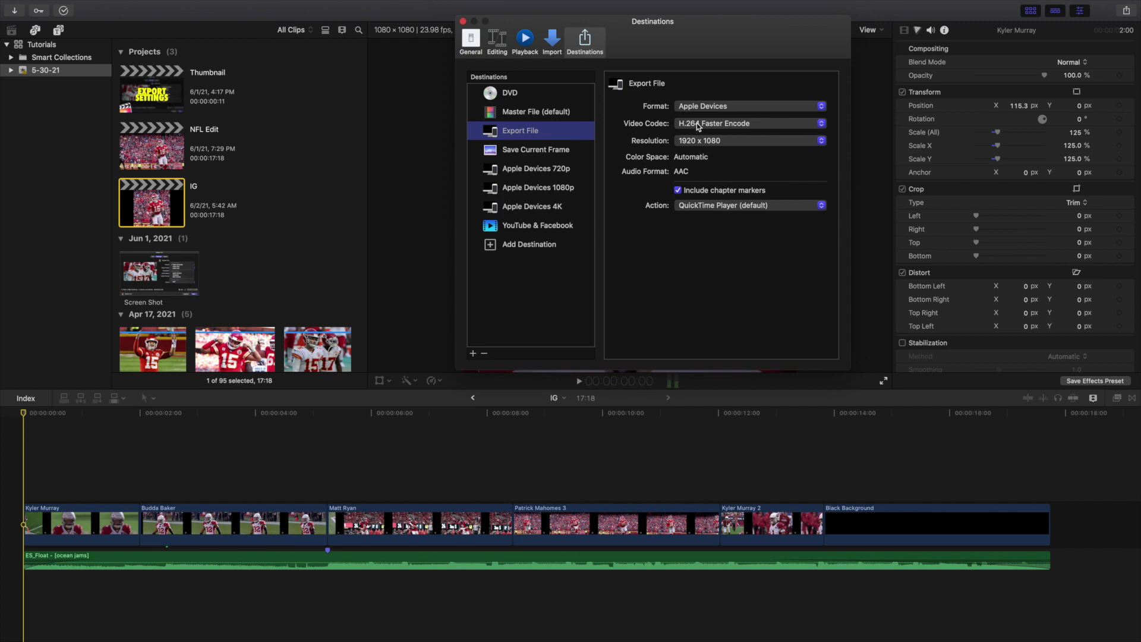
left_click(698, 127)
key("Escape")
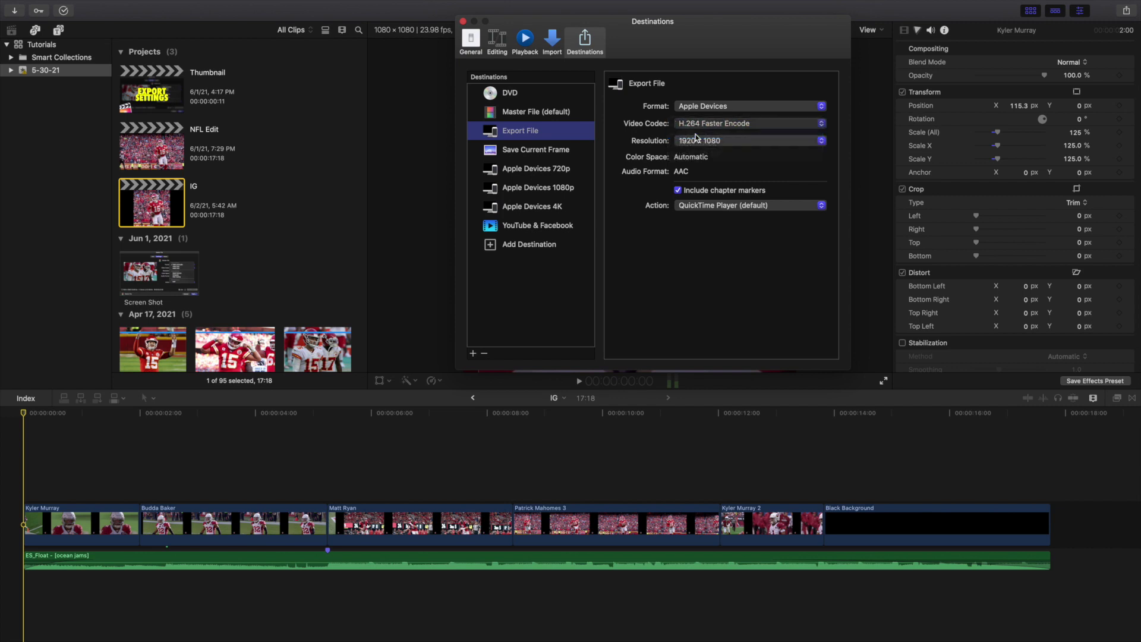
left_click(463, 22)
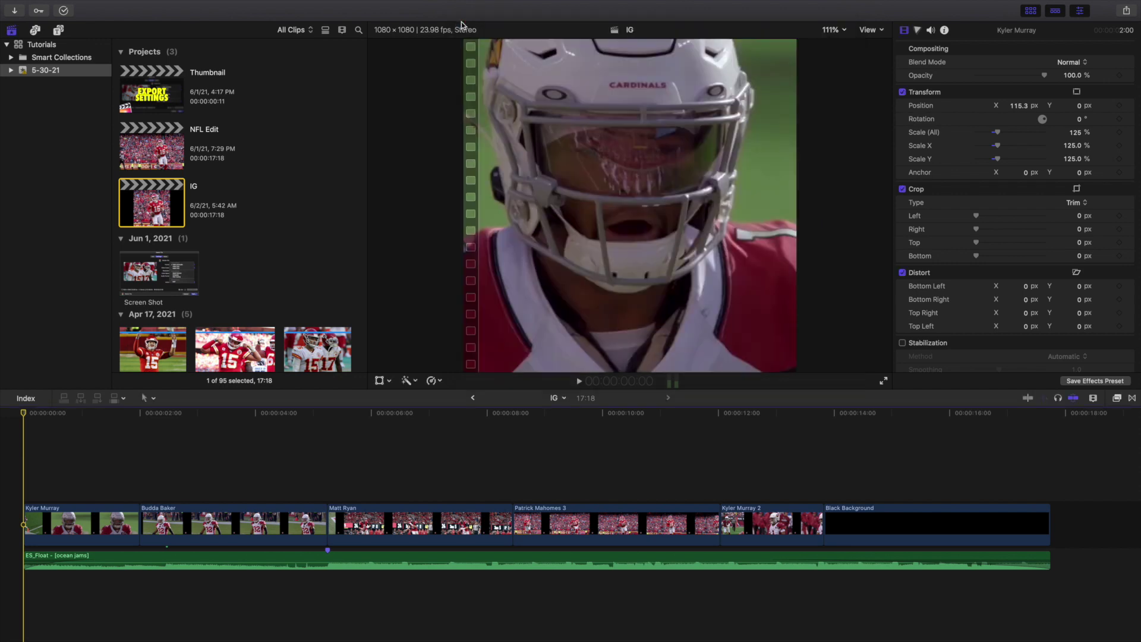
left_click(1126, 10)
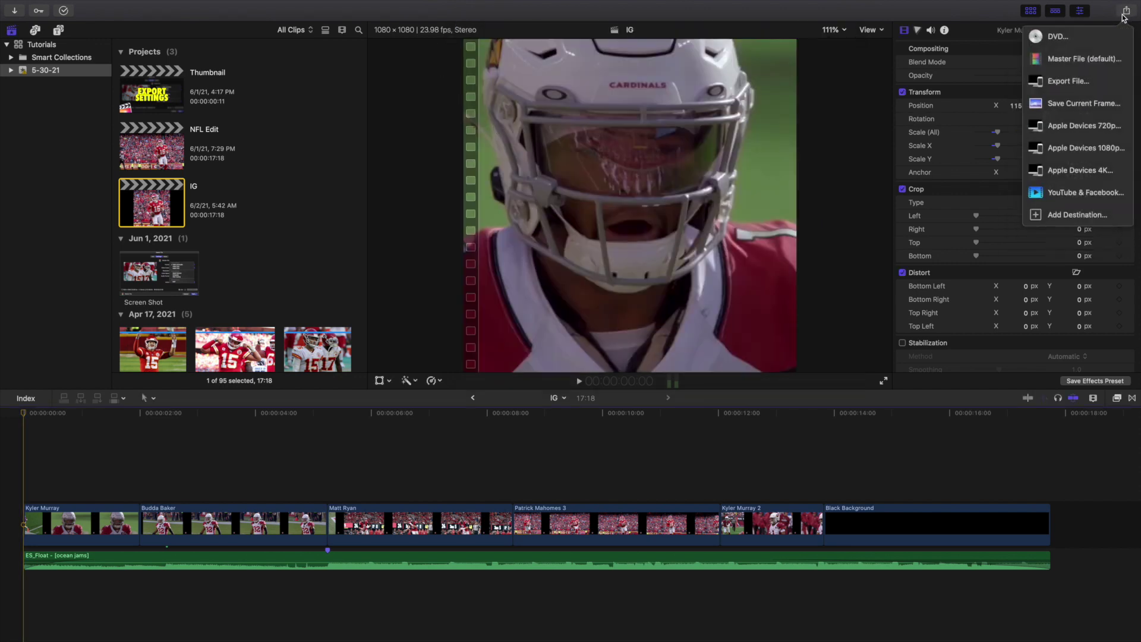
left_click(1056, 83)
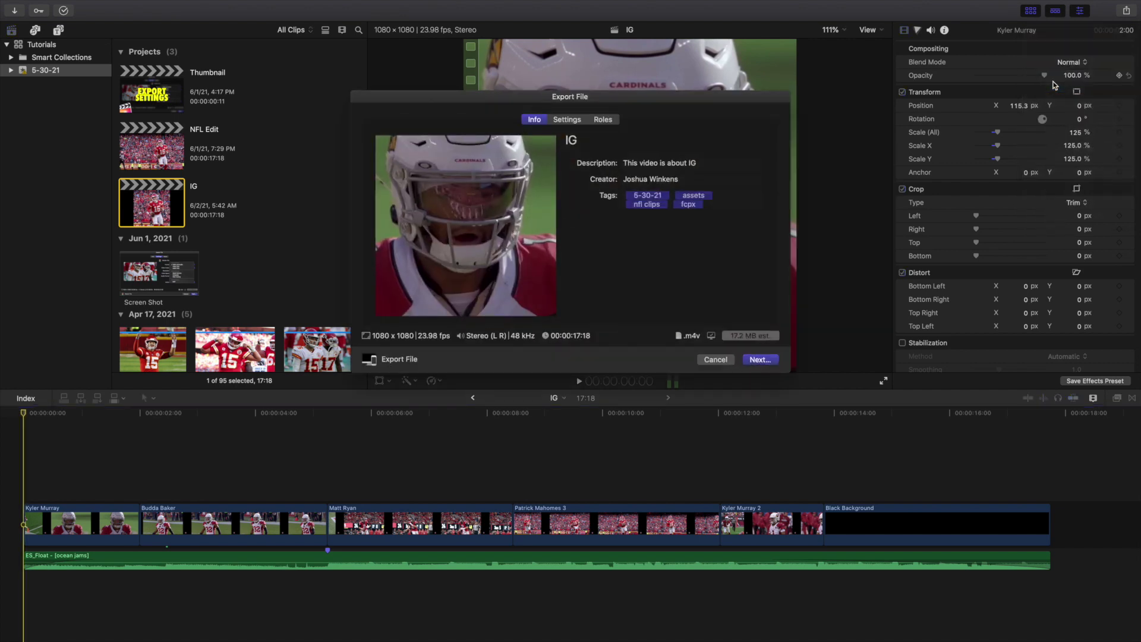
left_click(568, 119)
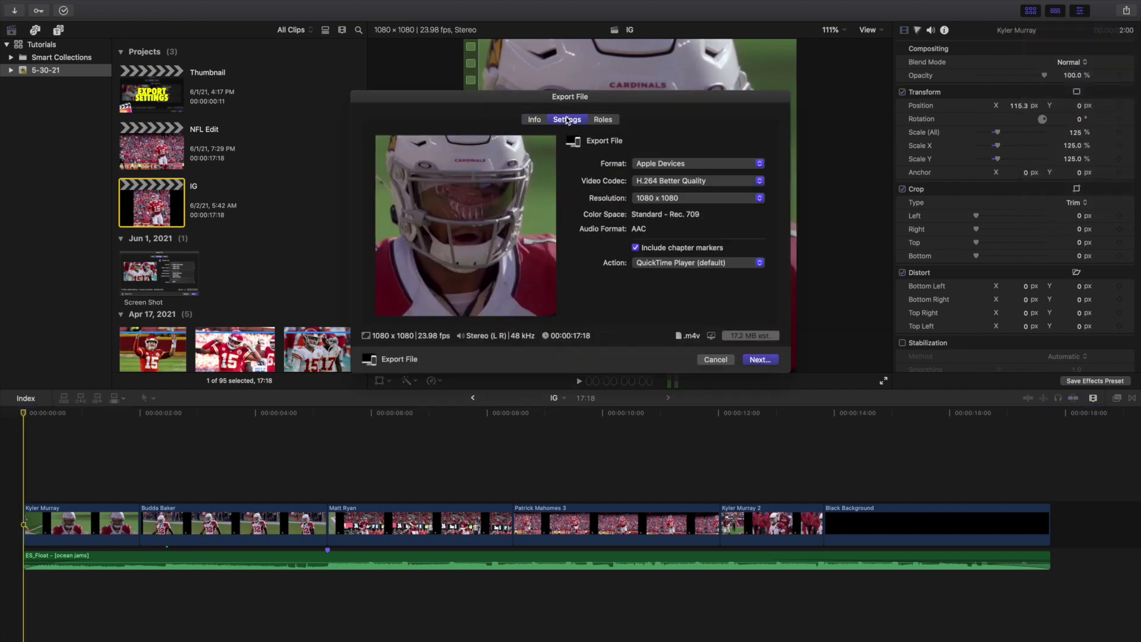
left_click(645, 182)
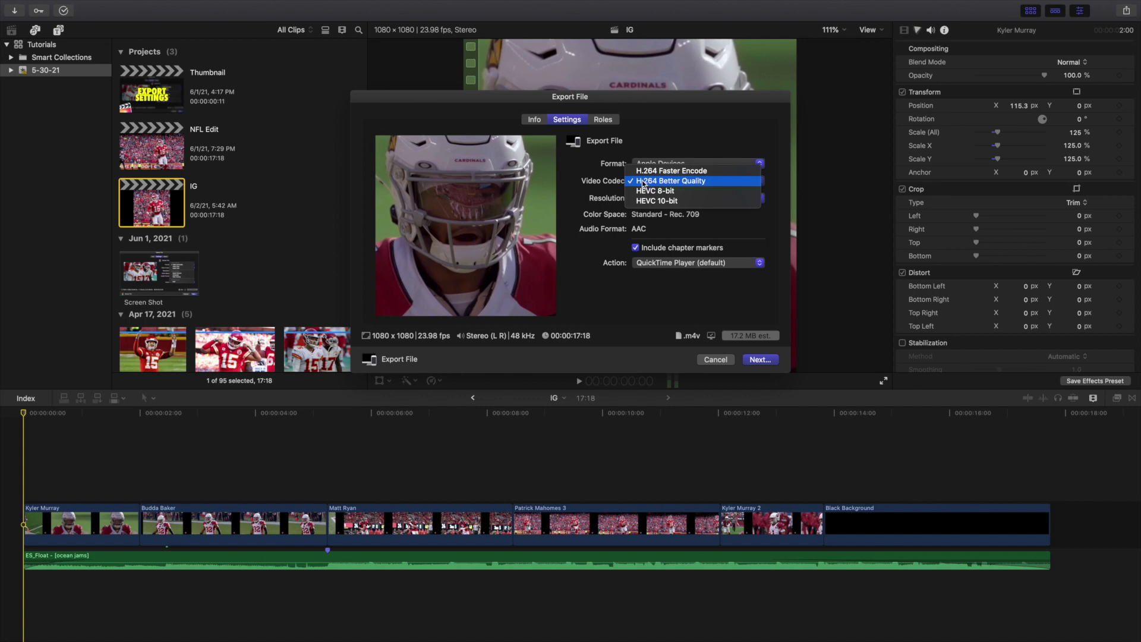
left_click(645, 182)
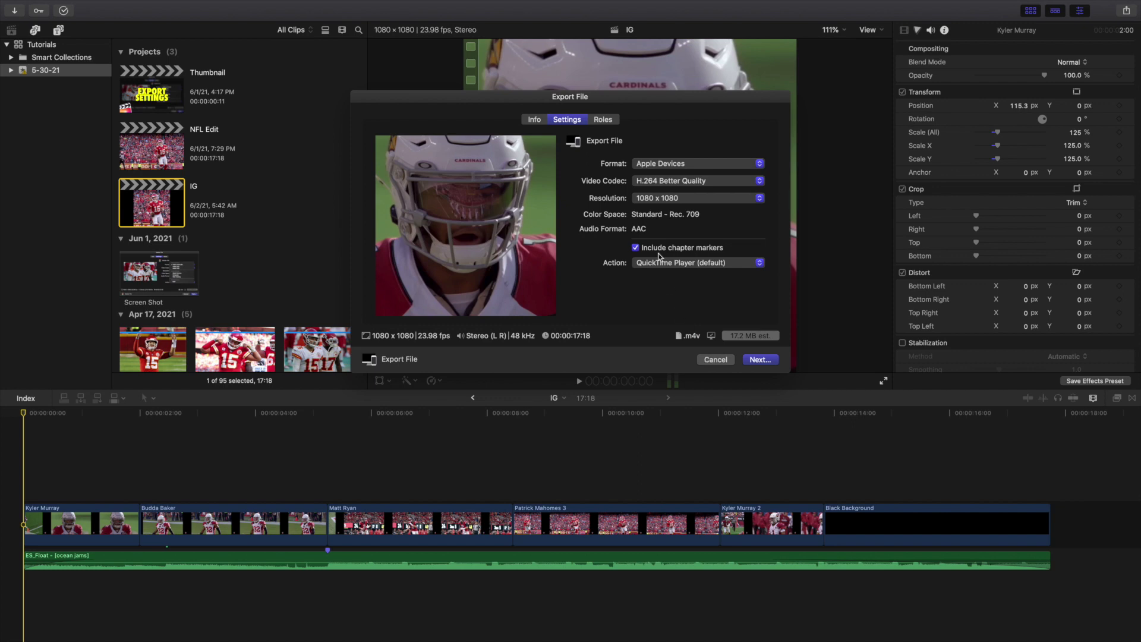
left_click(651, 162)
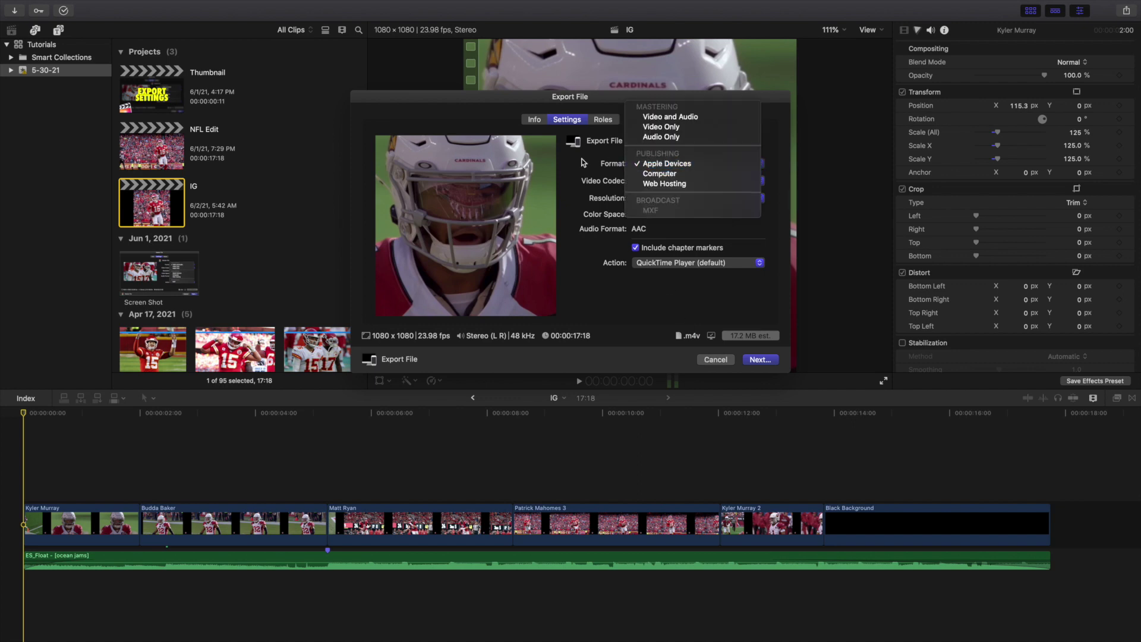
left_click(718, 346)
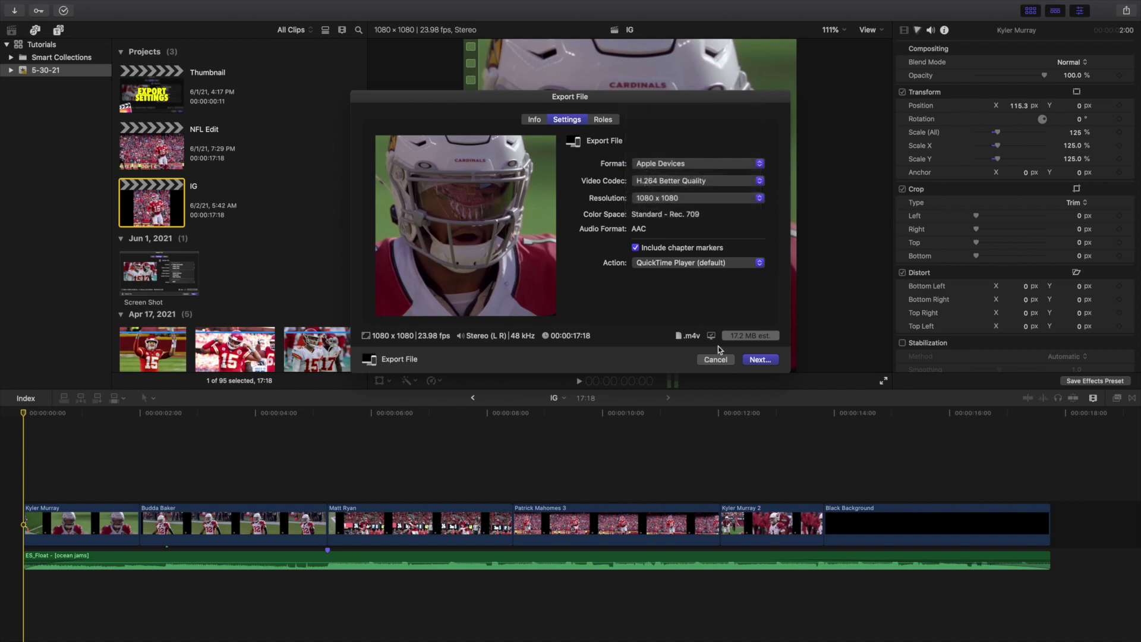
left_click(668, 162)
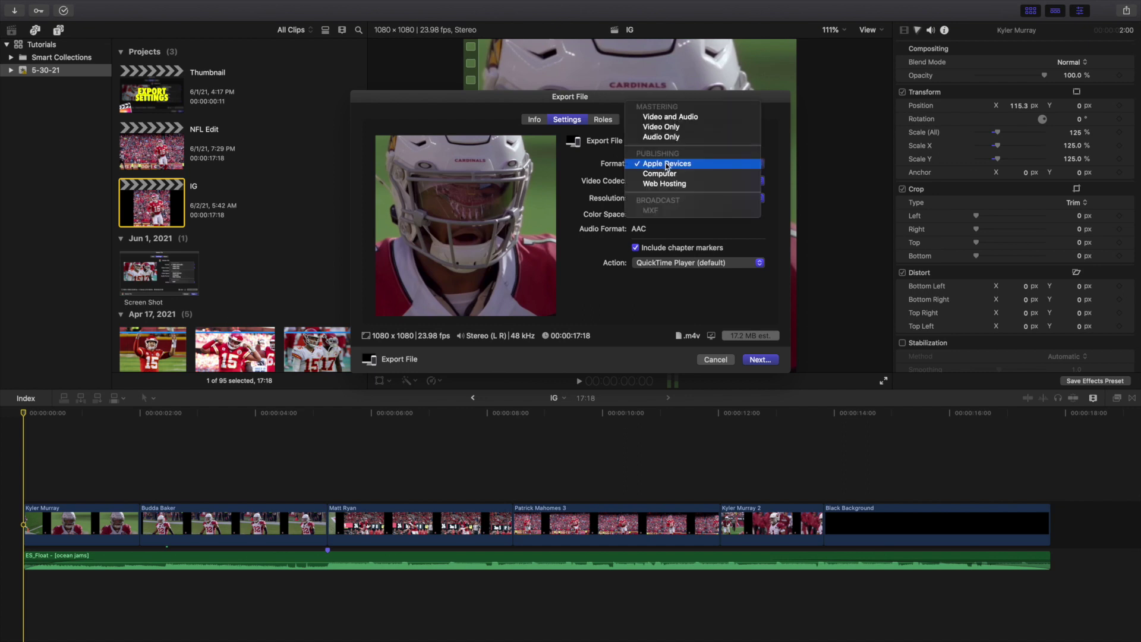
left_click(580, 173)
left_click(713, 364)
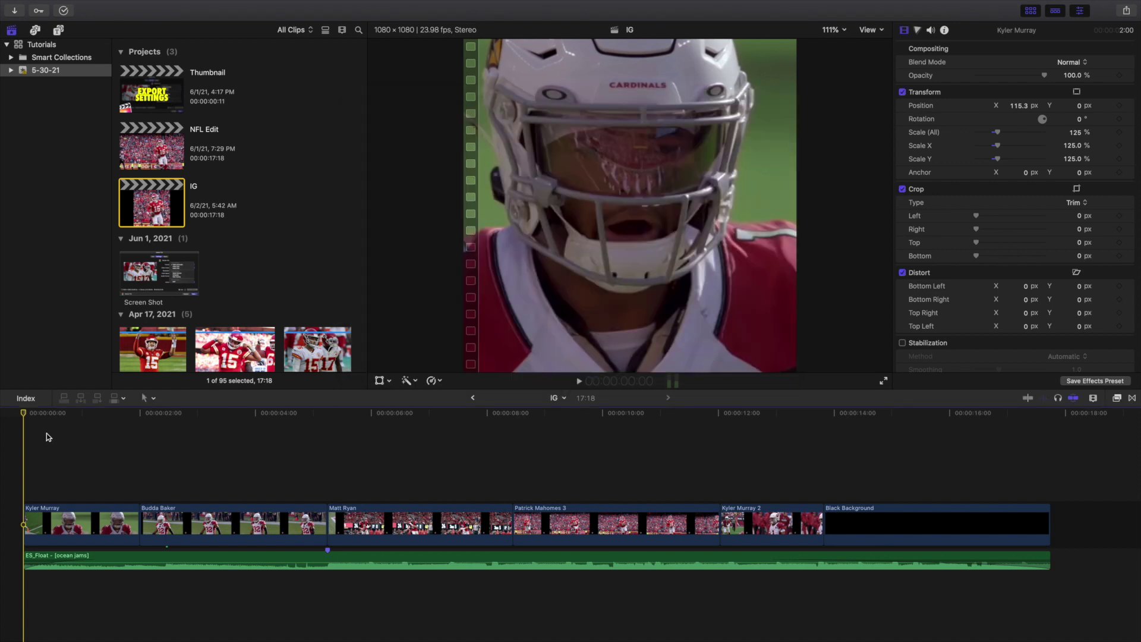
left_click(162, 165)
right_click(159, 152)
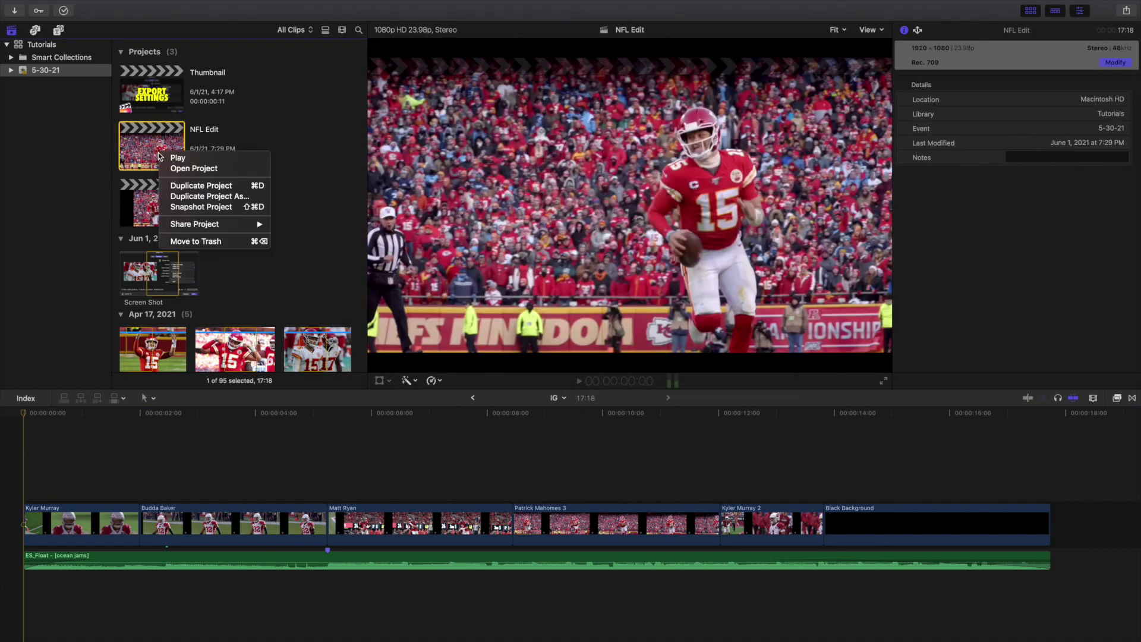
left_click(176, 197)
type("IG")
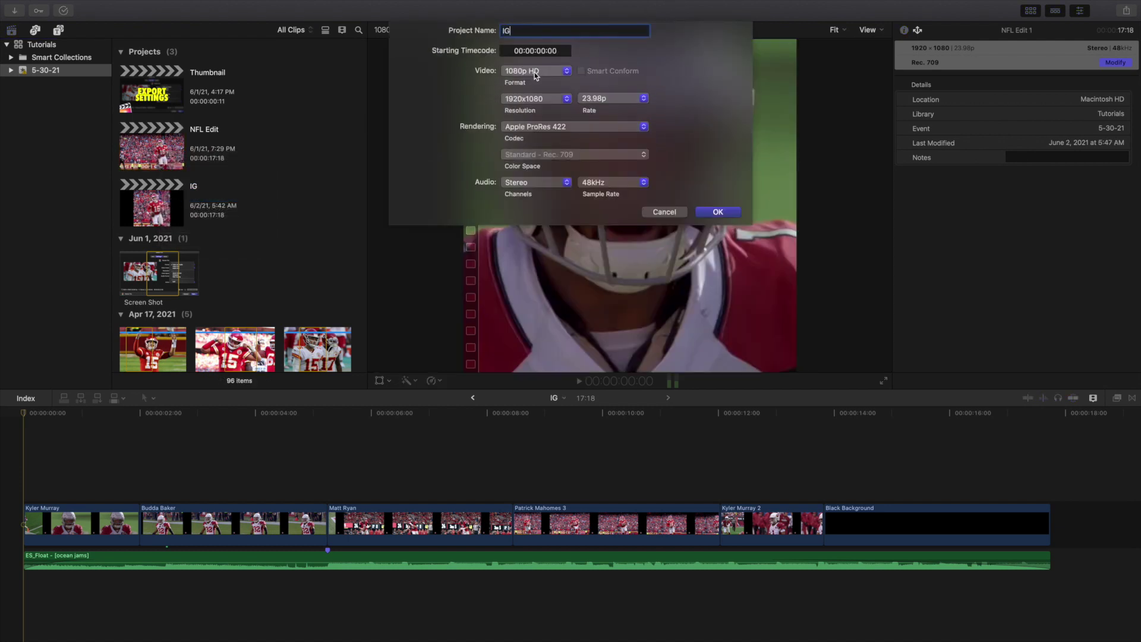
left_click(535, 70)
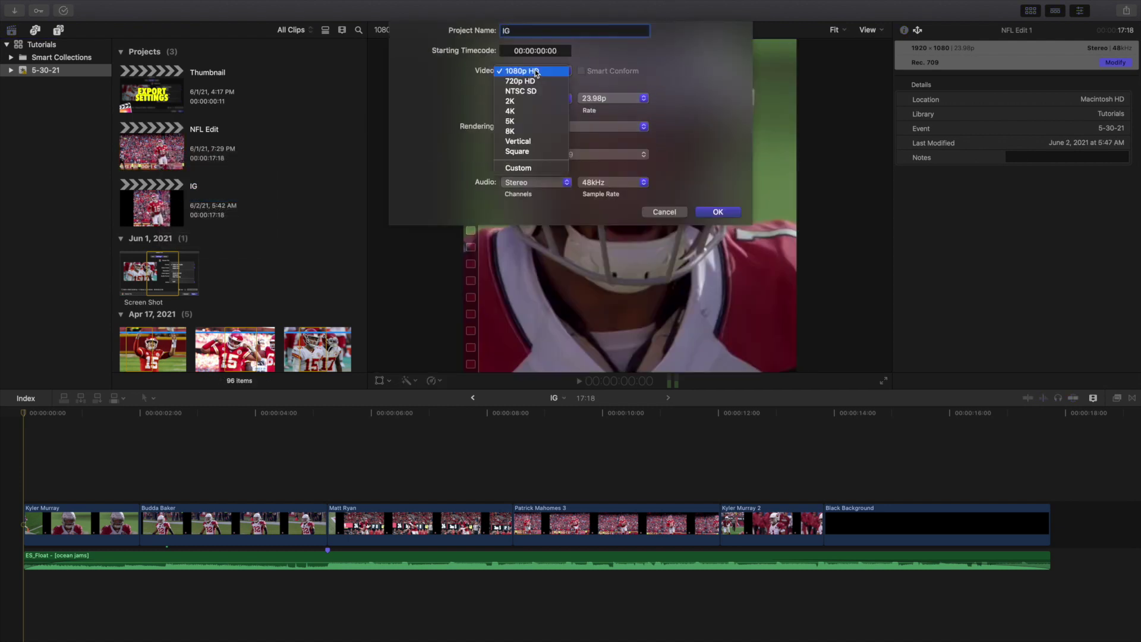
left_click(515, 142)
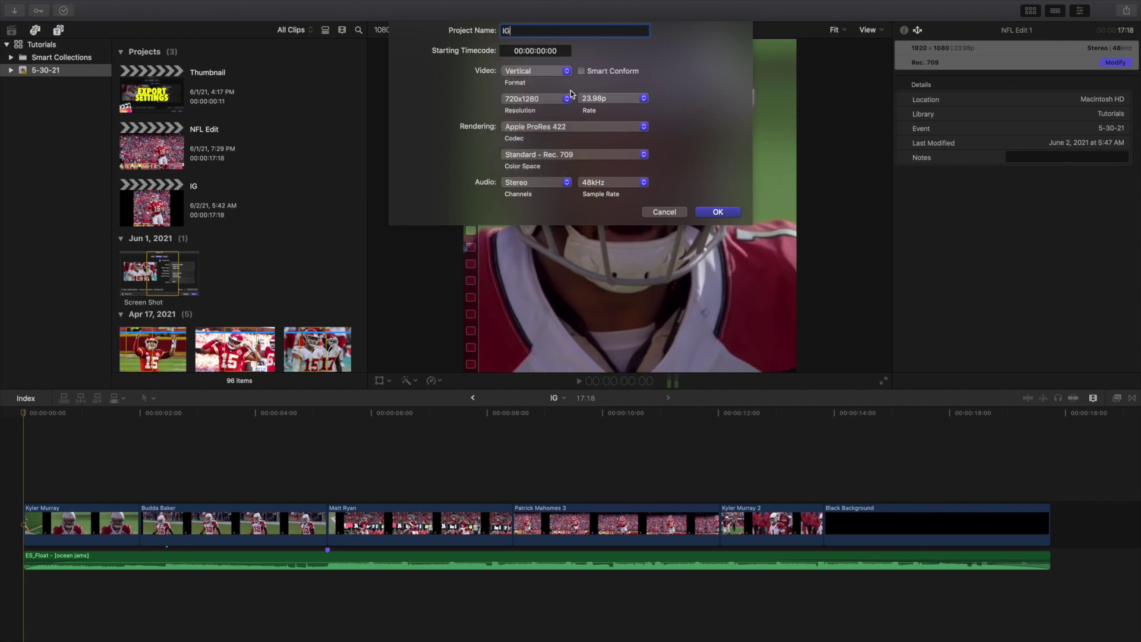
left_click(582, 71)
left_click(542, 99)
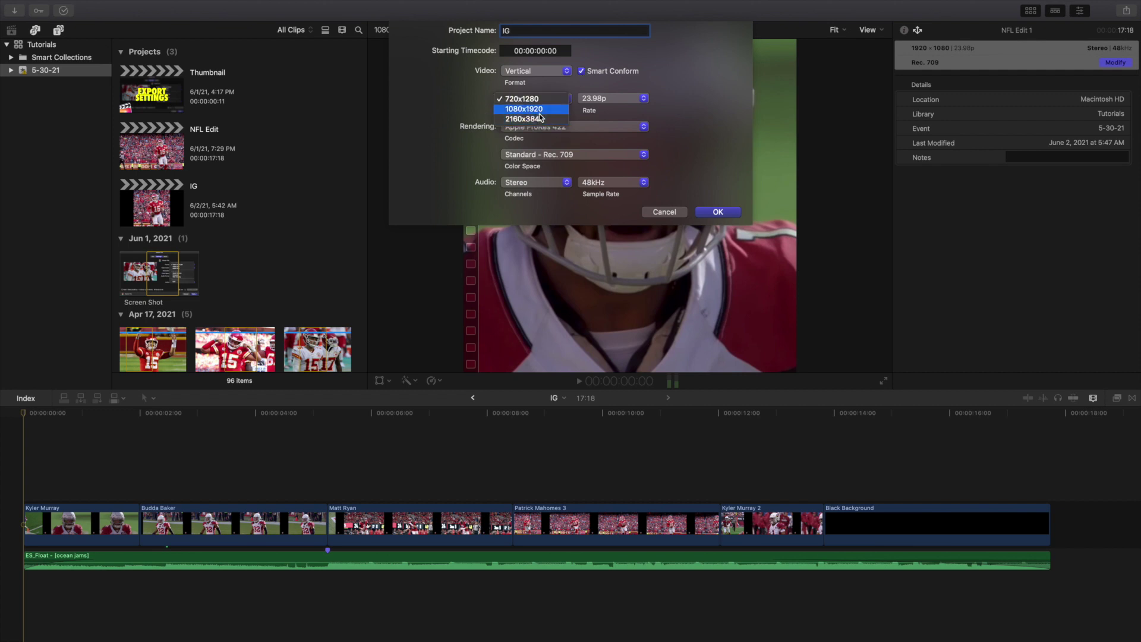
left_click(537, 111)
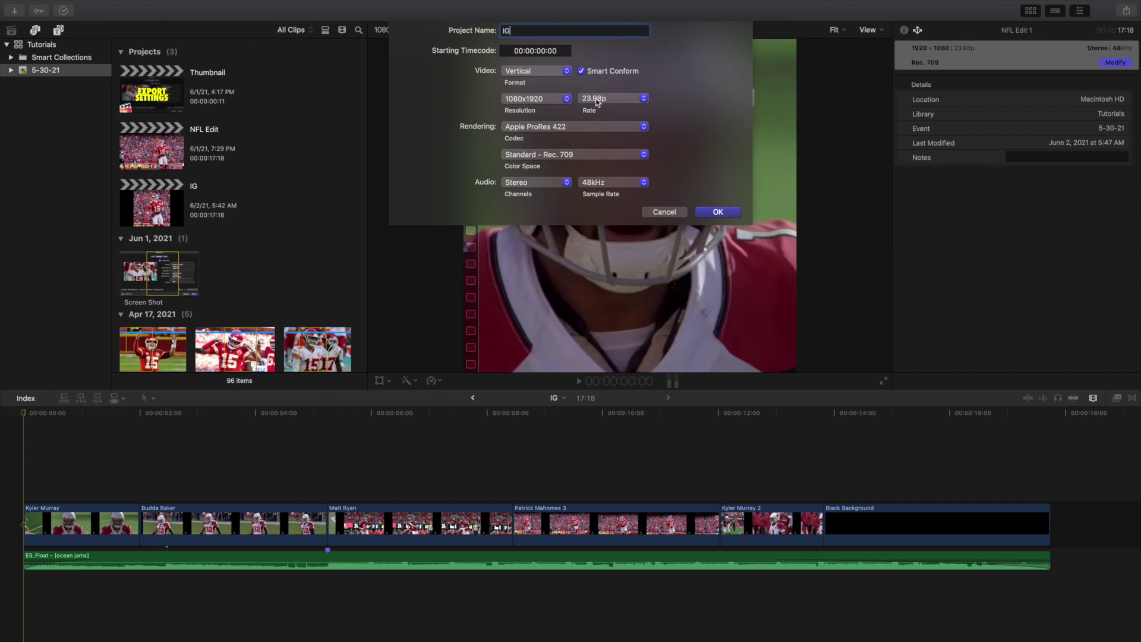
left_click(663, 212)
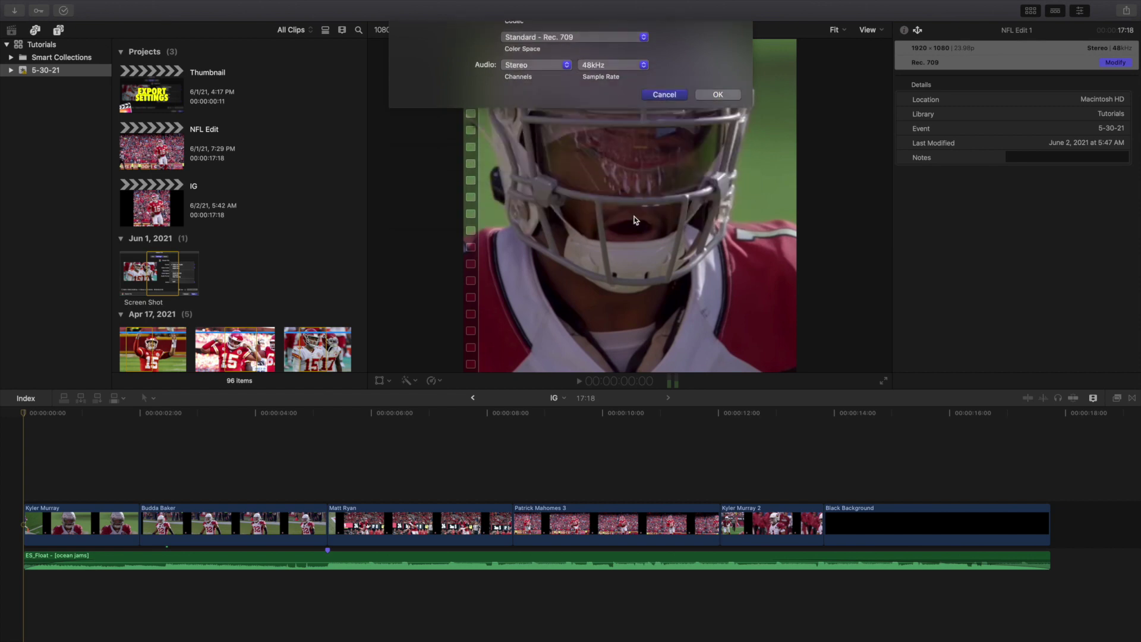
left_click(152, 146)
left_click(19, 464)
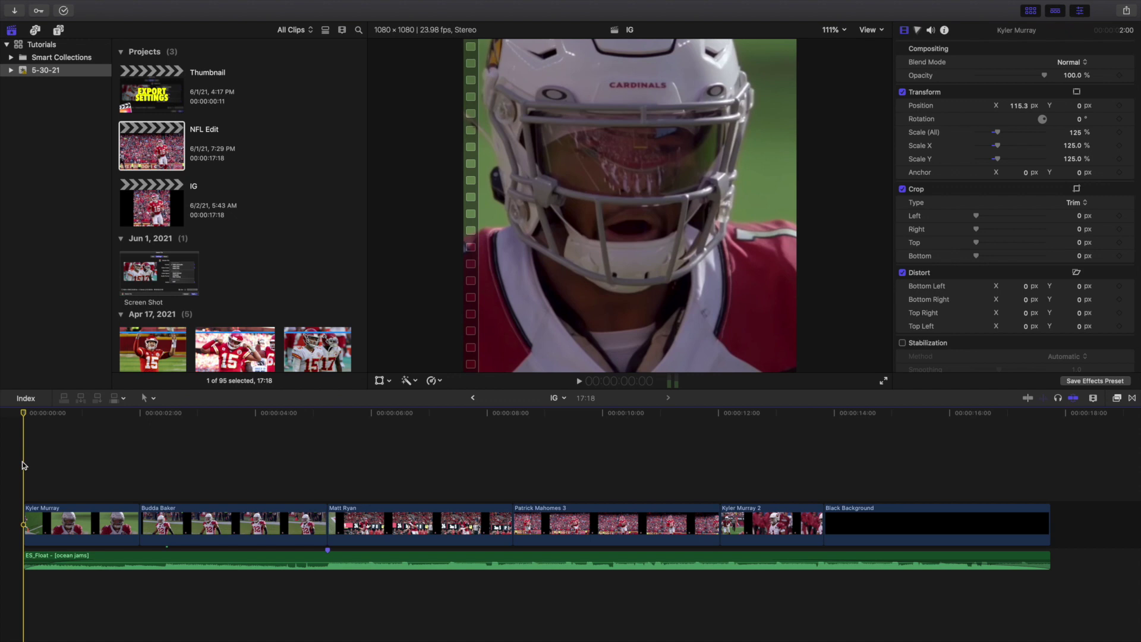
Step: Play the IG timeline from the start and stop on the Black Background clip
key("space")
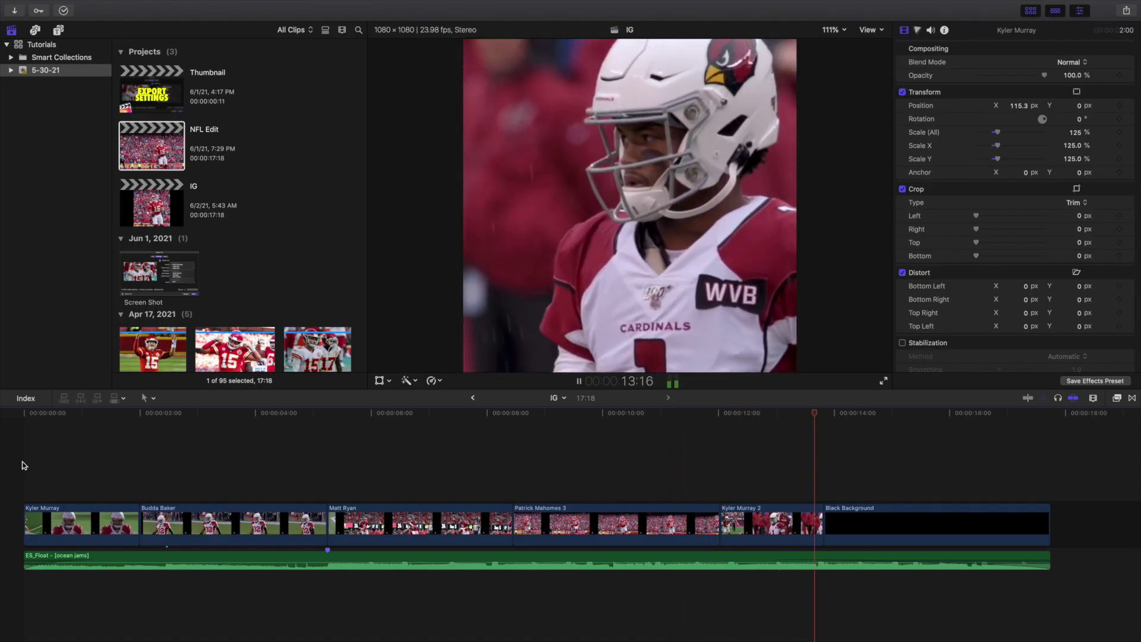
key("space")
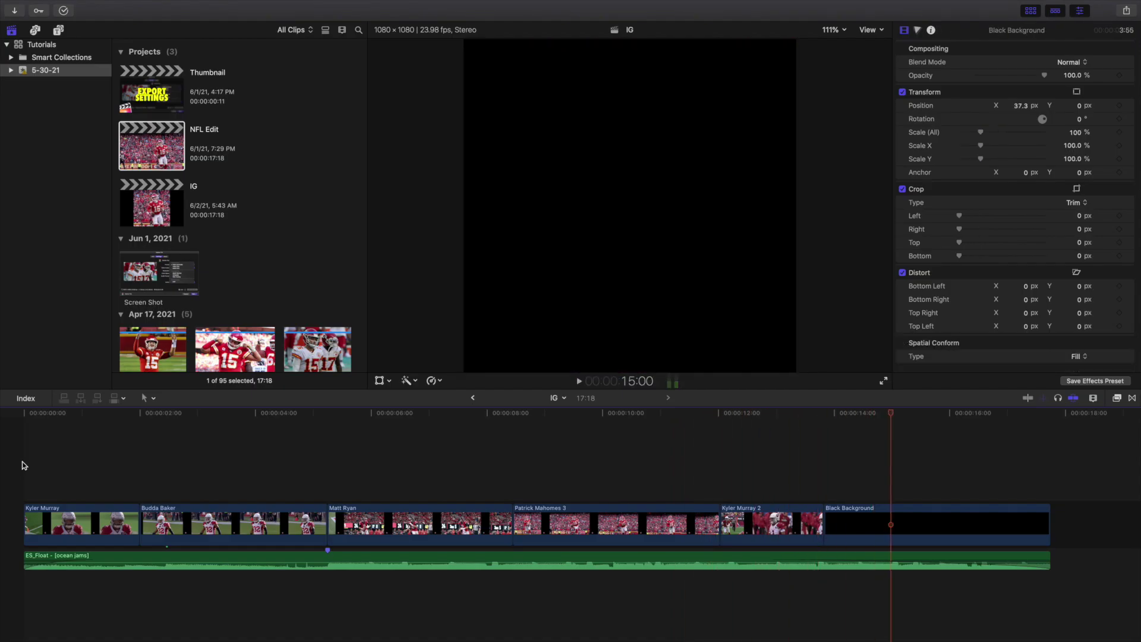